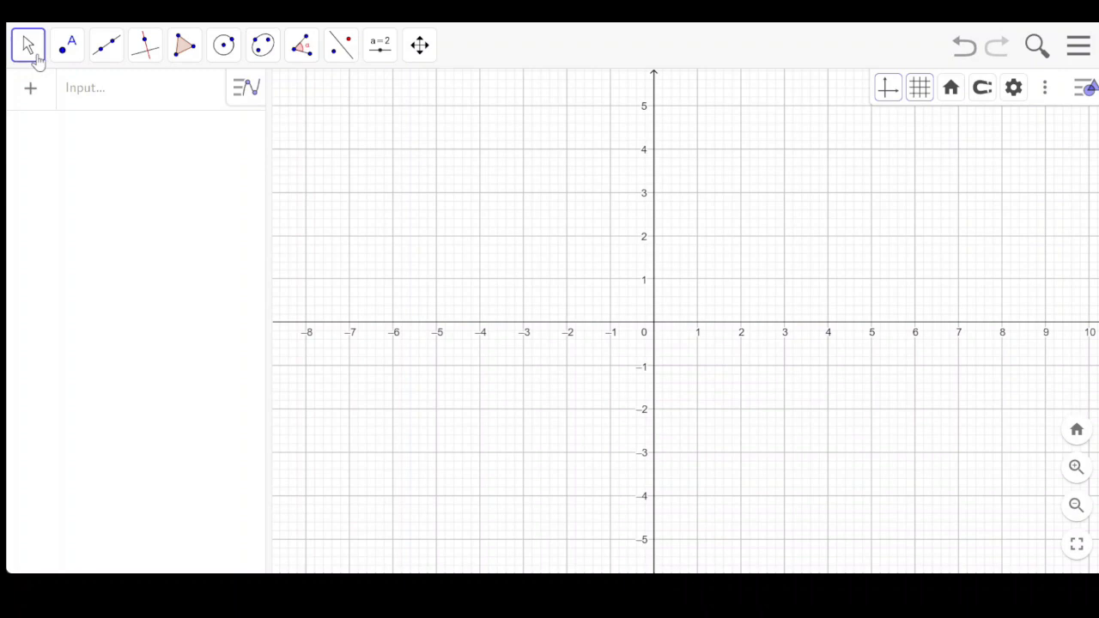
left_click(34, 54)
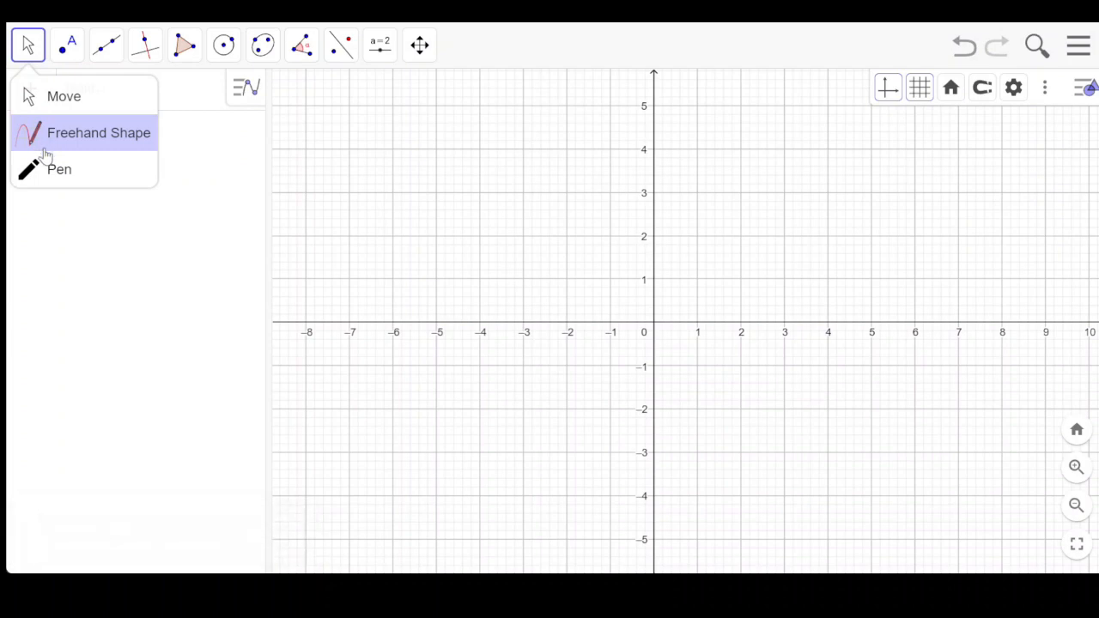
mouse_move(68, 65)
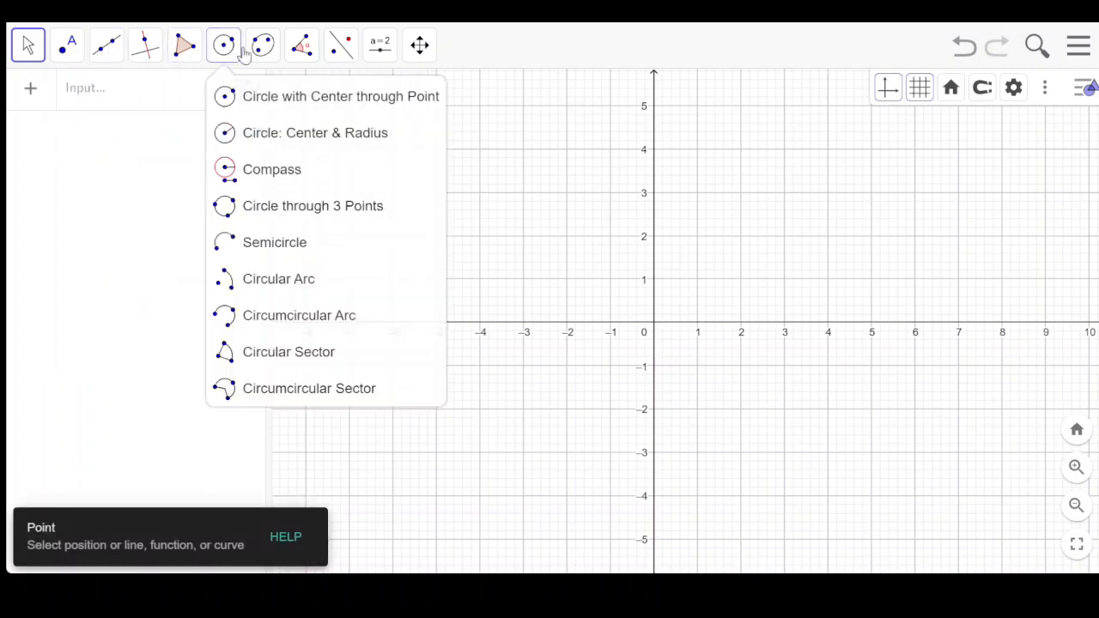
mouse_move(339, 61)
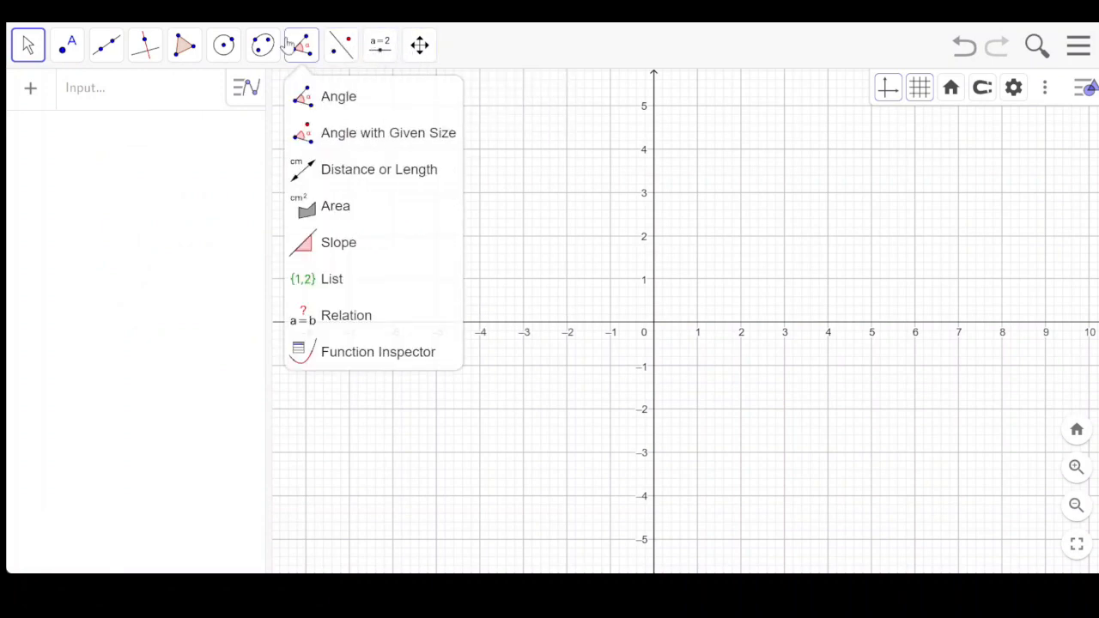
mouse_move(222, 48)
mouse_move(184, 44)
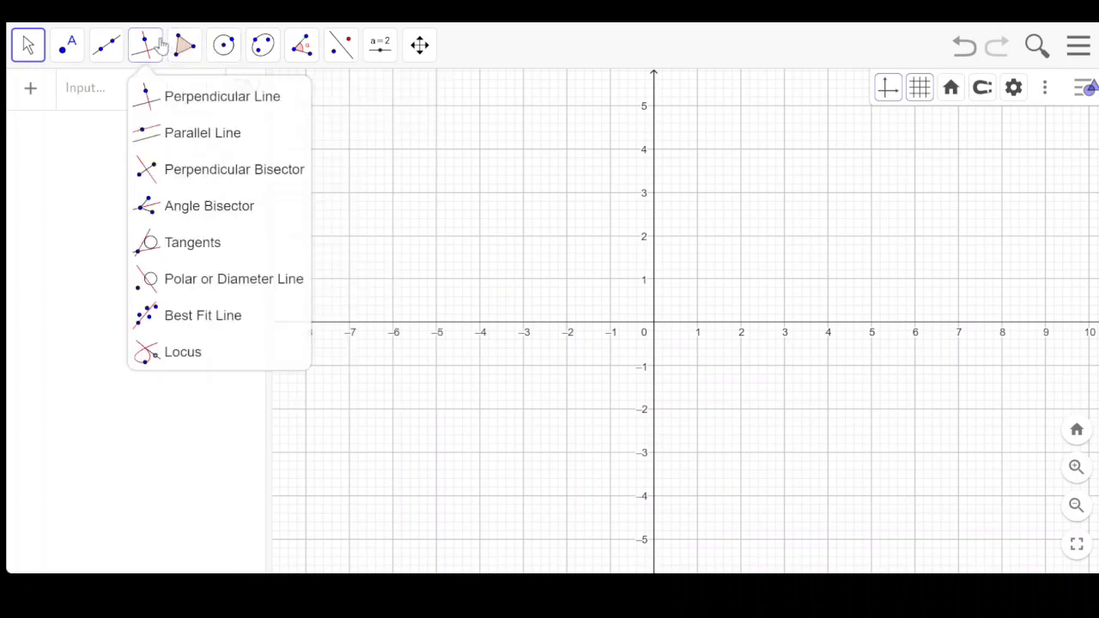
mouse_move(119, 60)
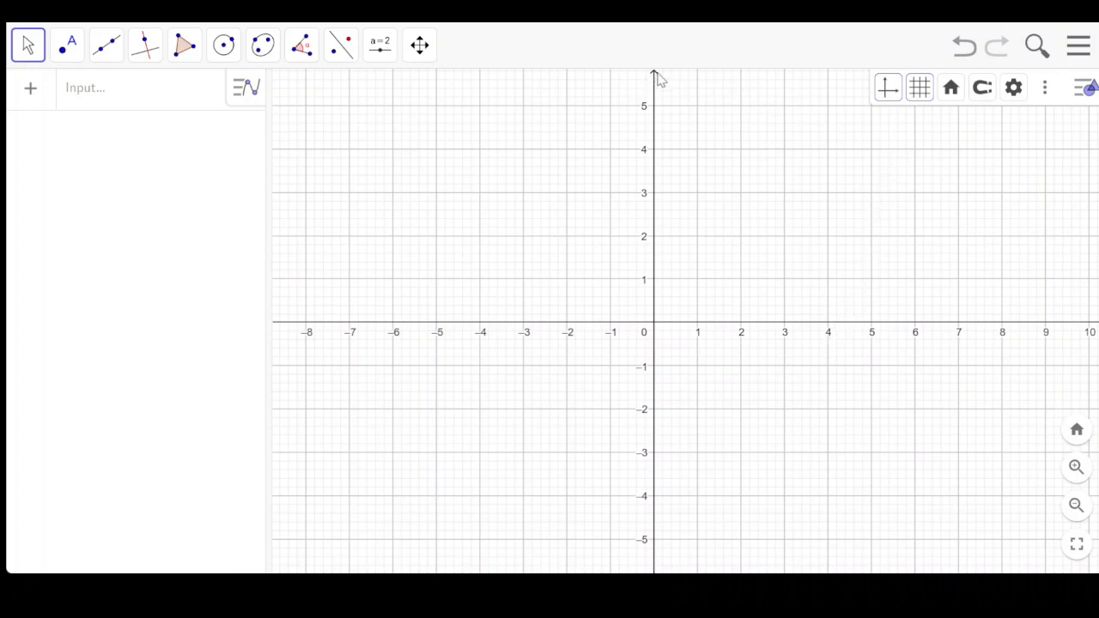
Step: Hide the coordinate axes and show them again
left_click(887, 97)
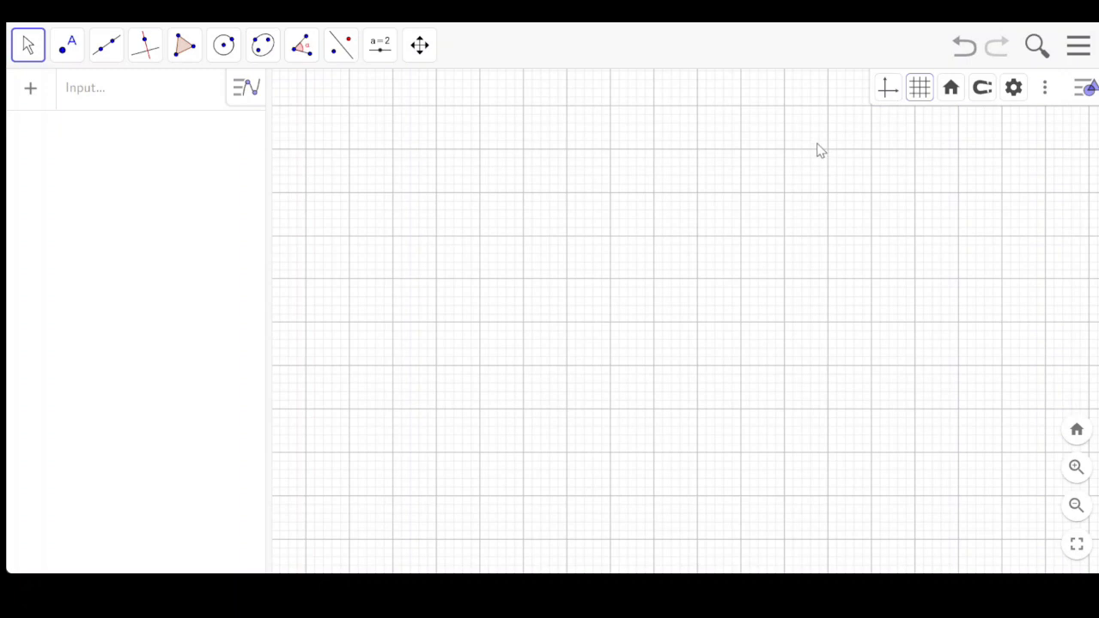
left_click(886, 94)
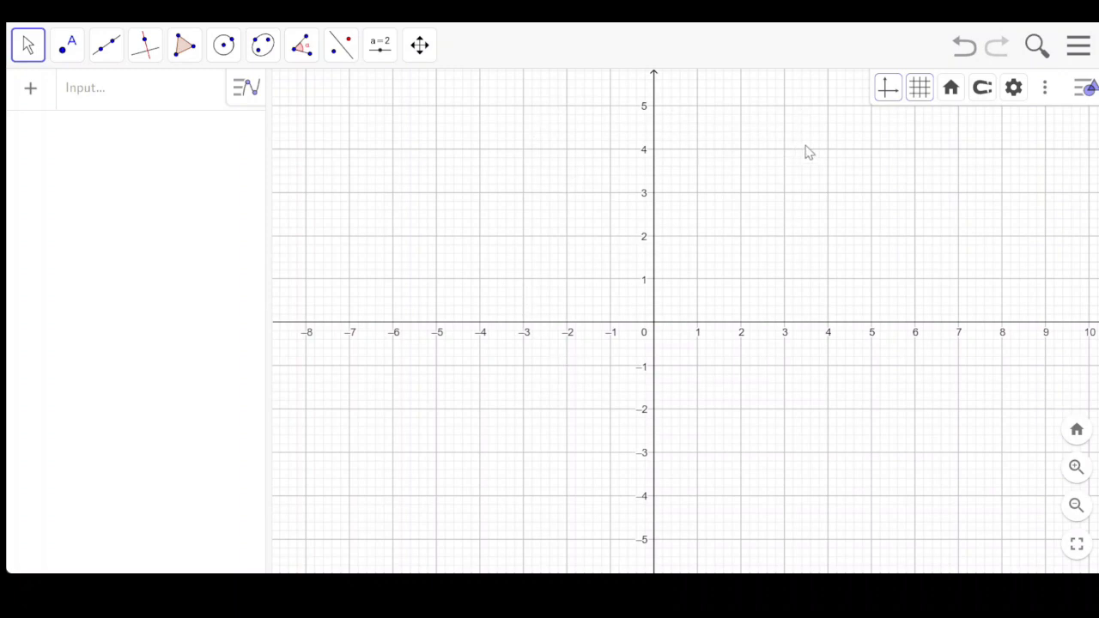
Step: Try the polar and isometric grids, and restore the grid with major and minor gridlines
left_click(920, 91)
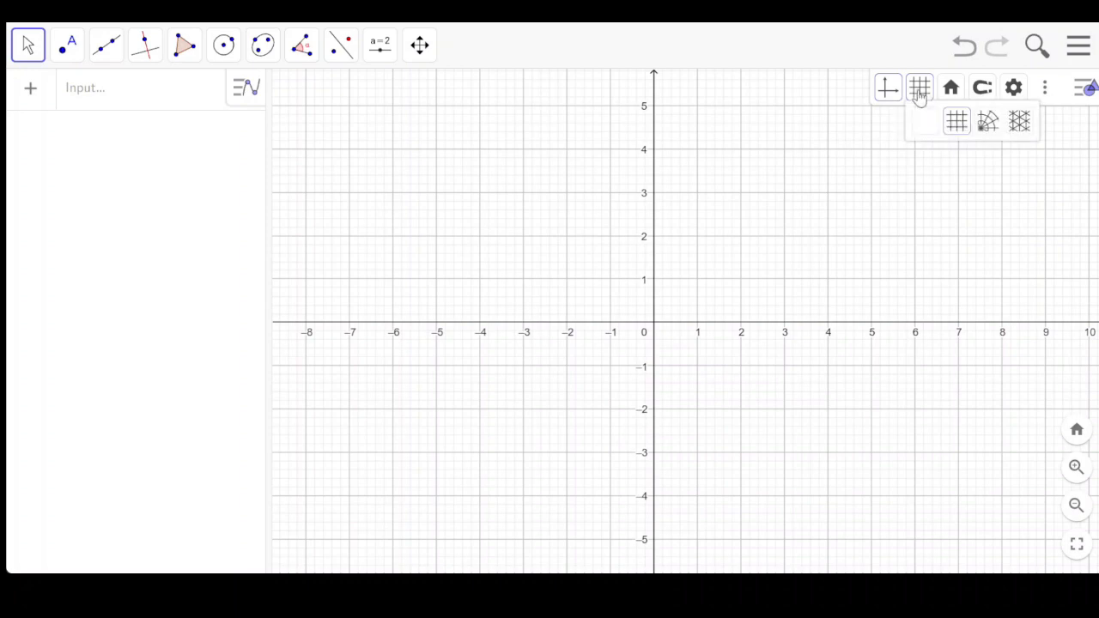
left_click(987, 126)
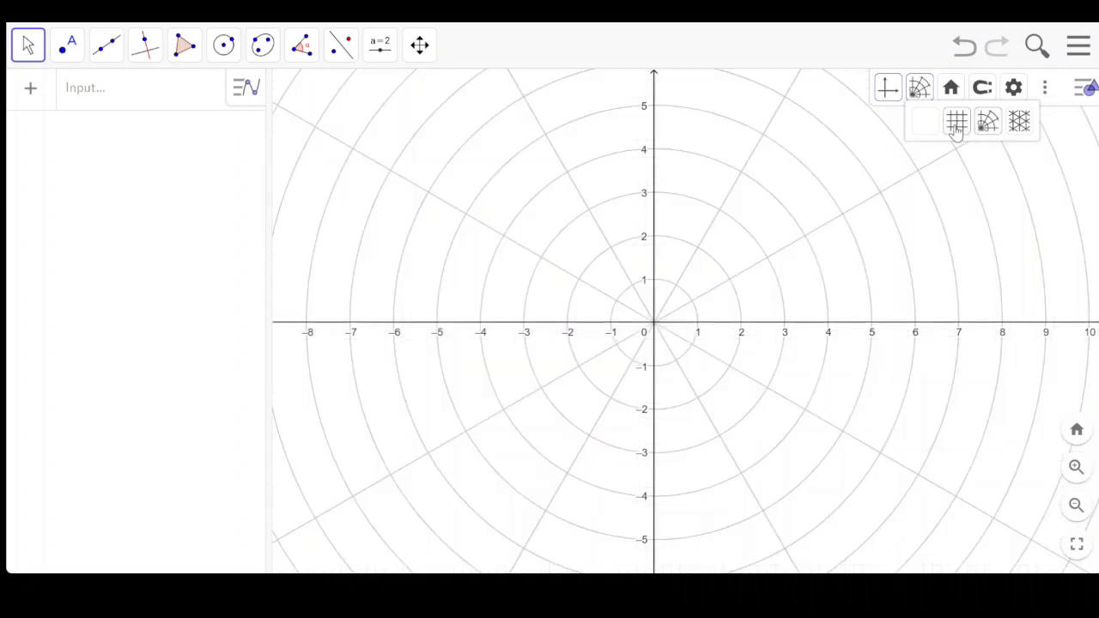
left_click(1021, 134)
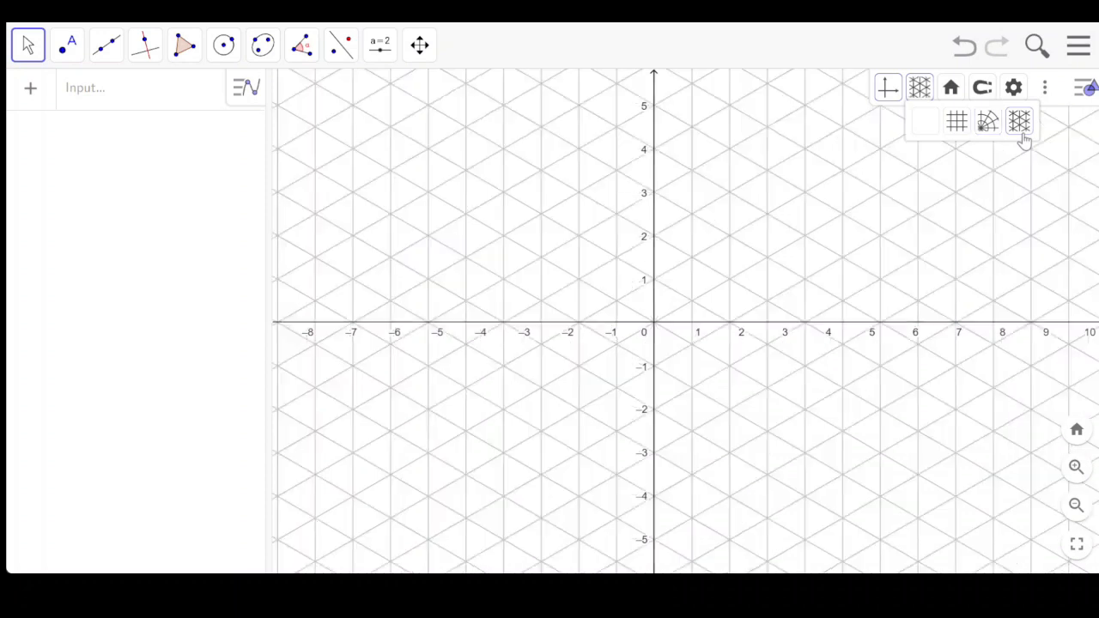
left_click(955, 123)
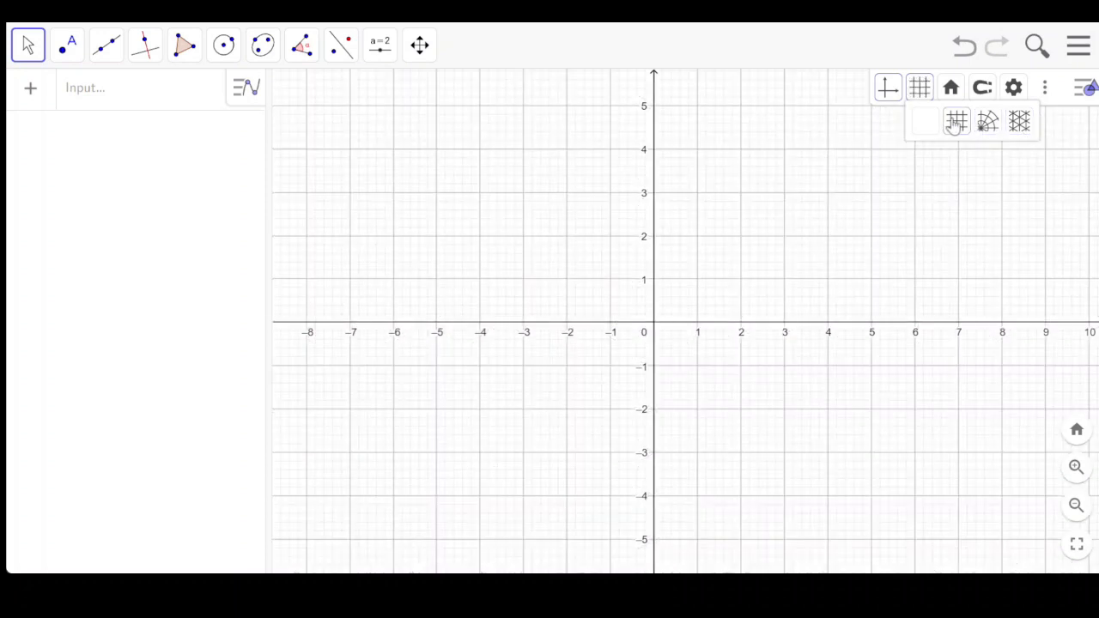
Step: Turn Show Grid off and on again in the graphics view's grid settings, and close the settings
left_click(1014, 89)
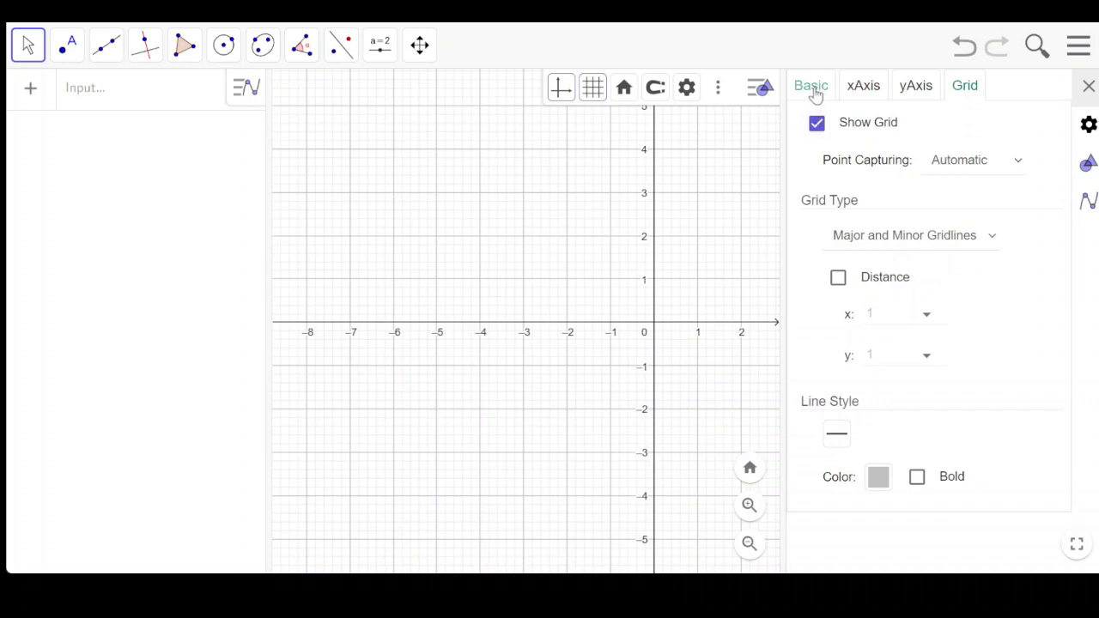
left_click(818, 132)
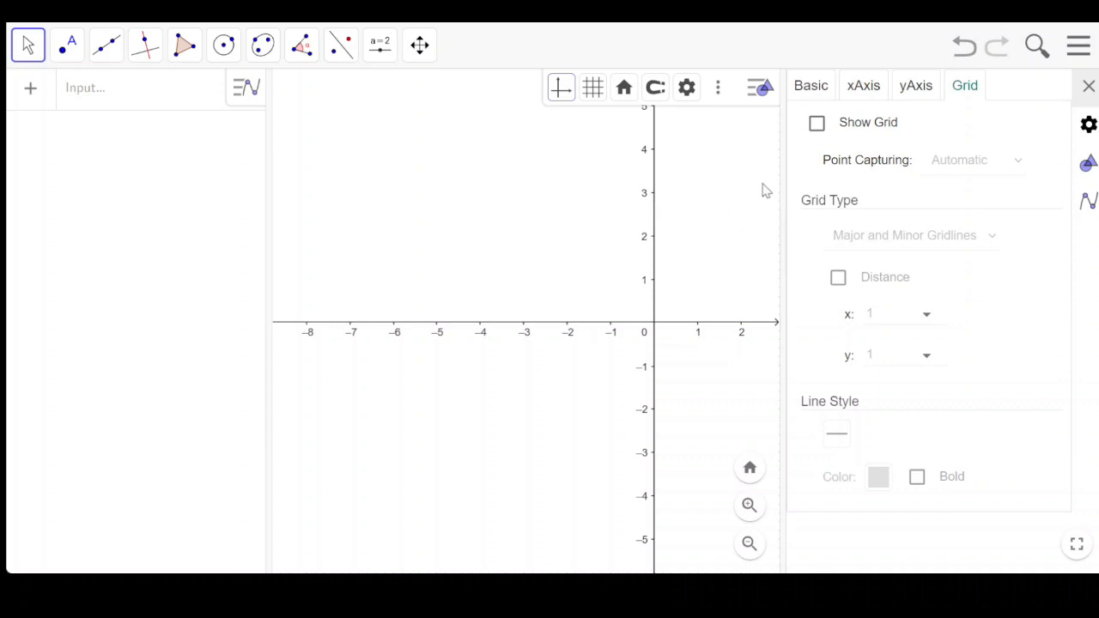
left_click(819, 126)
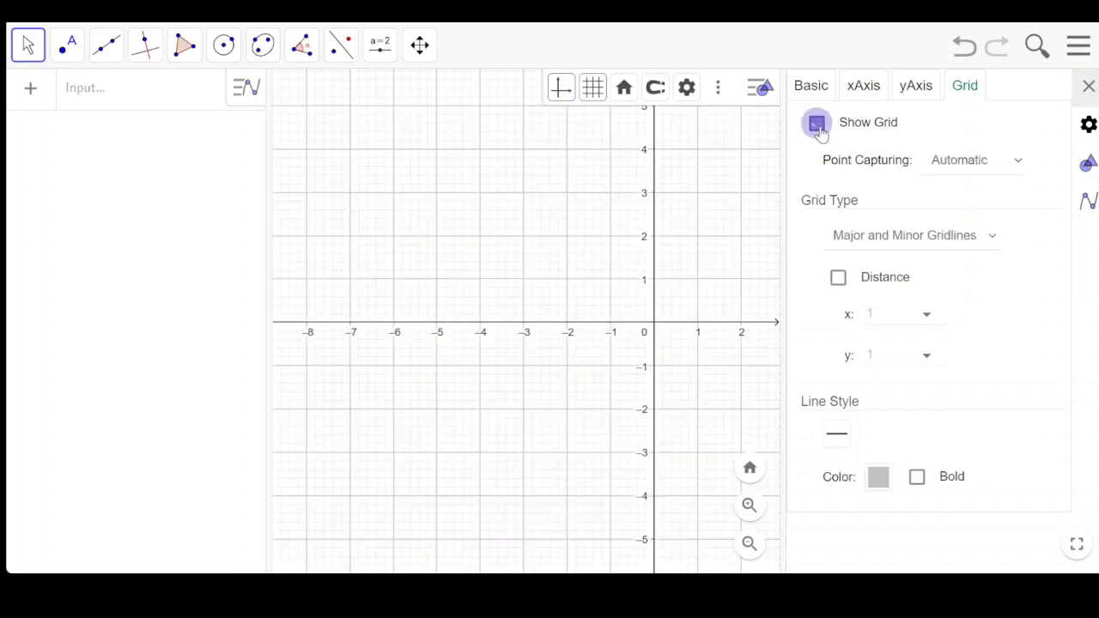
left_click(1088, 88)
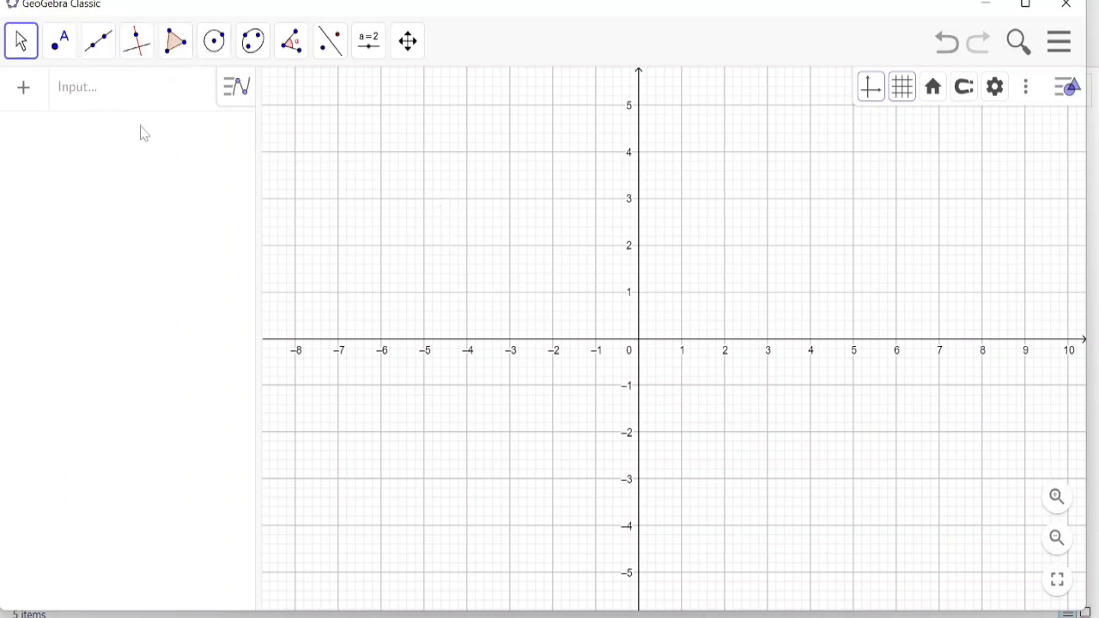
Step: Plot three separate points at (-5, 3), (-2, 3) and (-3, 1) with the Point tool
left_click(57, 58)
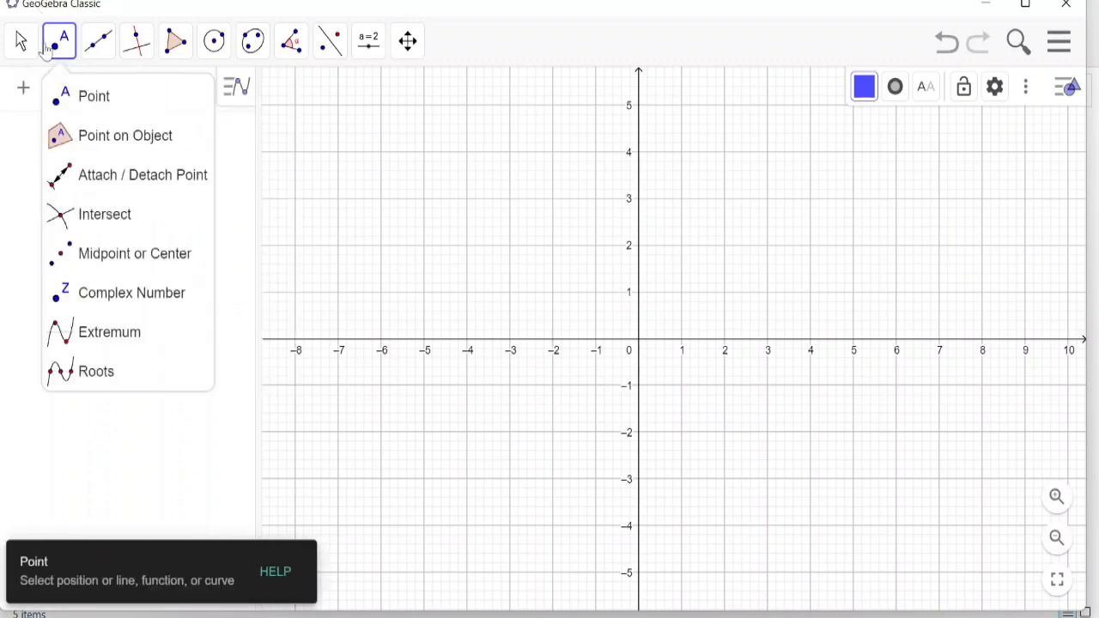
left_click(64, 93)
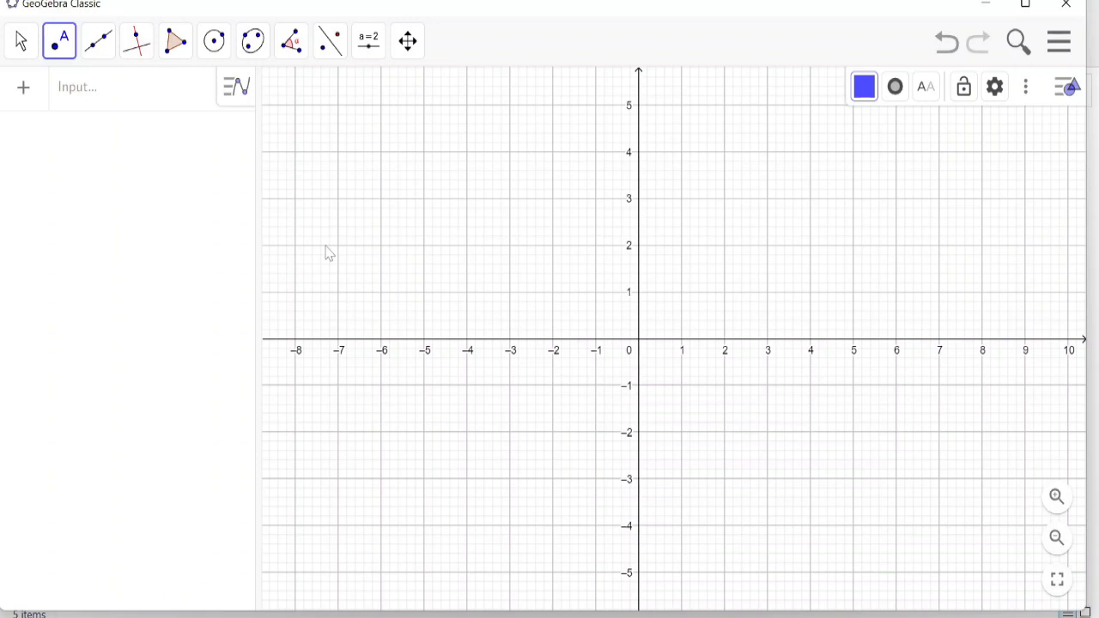
left_click(424, 199)
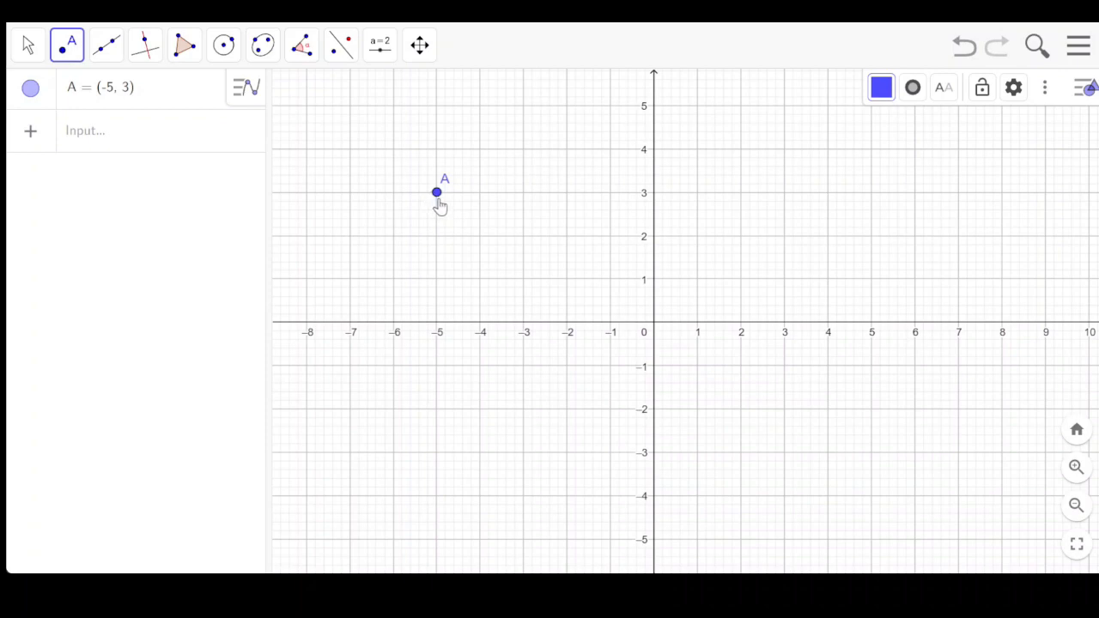
left_click(567, 192)
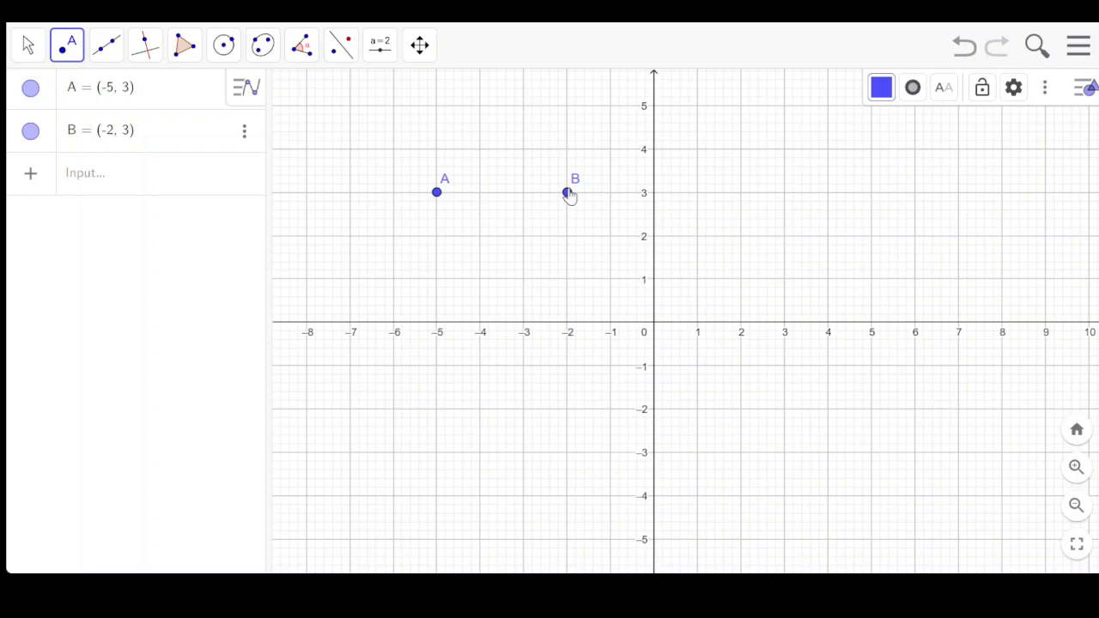
left_click(524, 280)
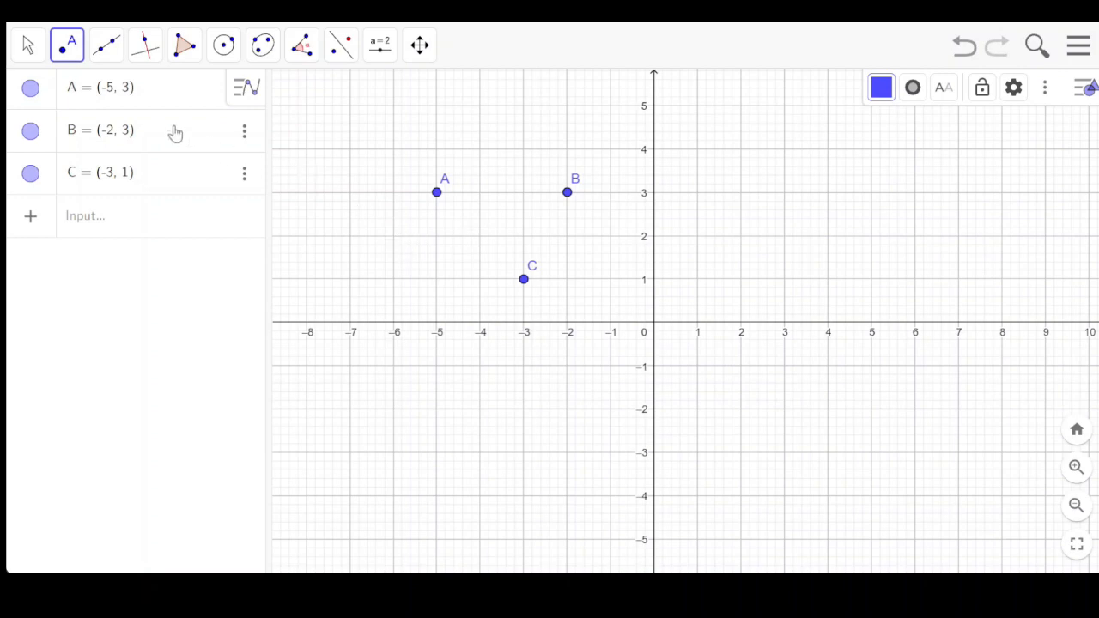
left_click(26, 49)
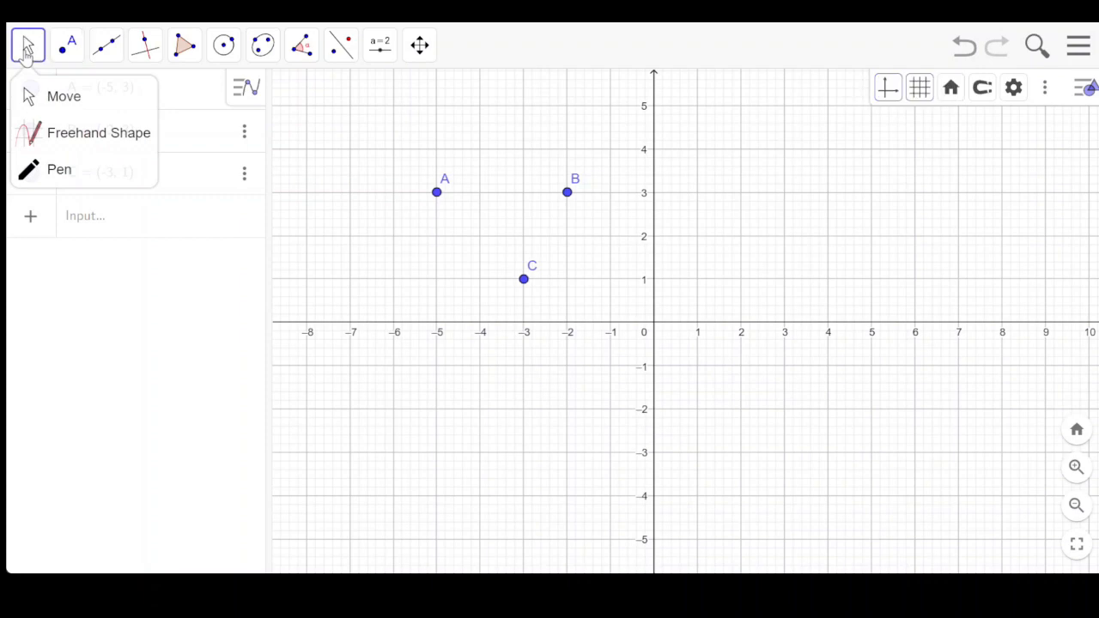
left_click(49, 107)
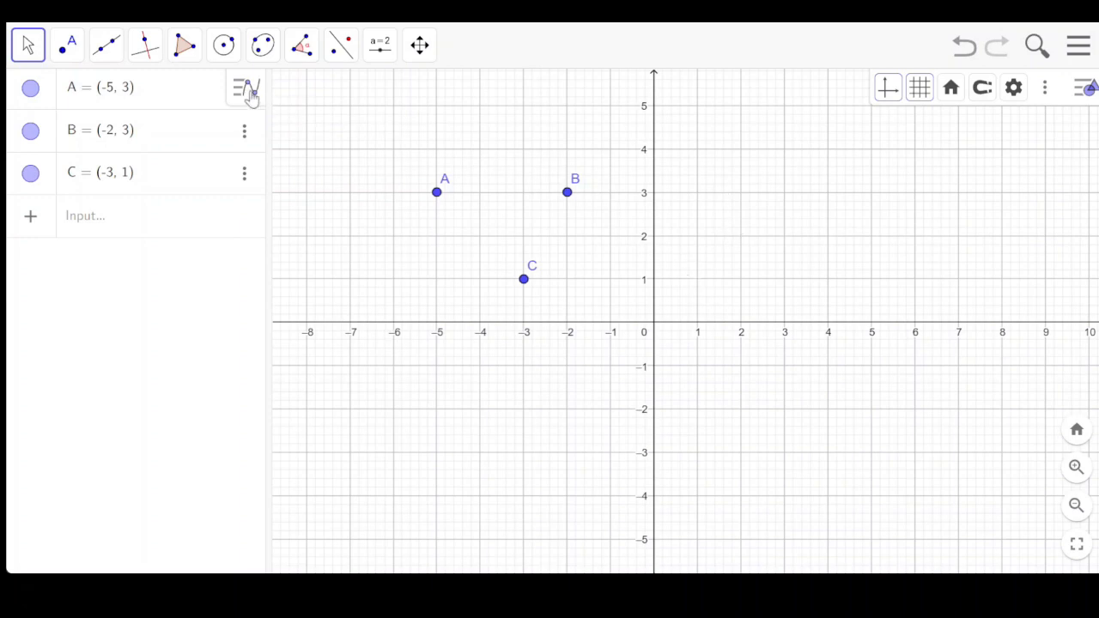
Step: Draw a triangle with the Polygon tool using vertices (2, 2), (5, 1) and (4, 5)
left_click(186, 50)
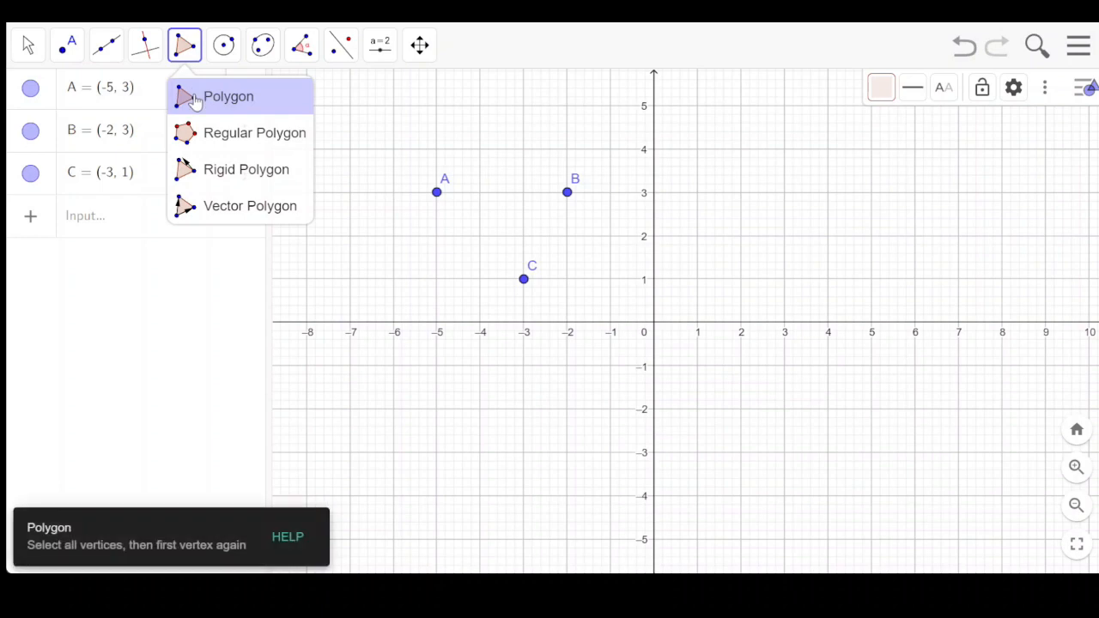
left_click(195, 99)
left_click(741, 236)
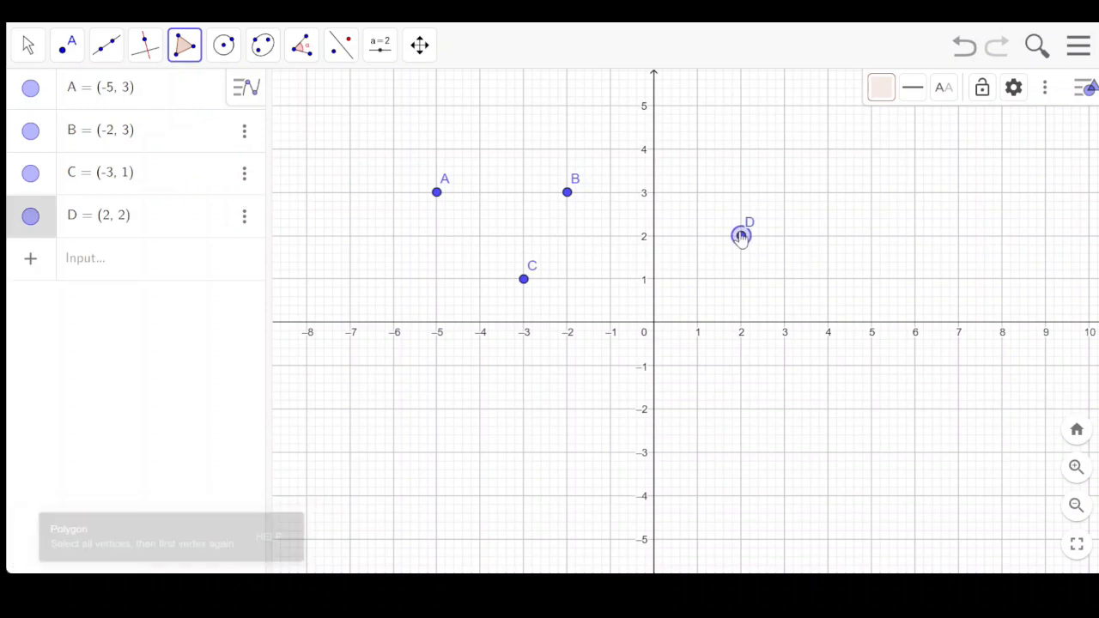
left_click(871, 279)
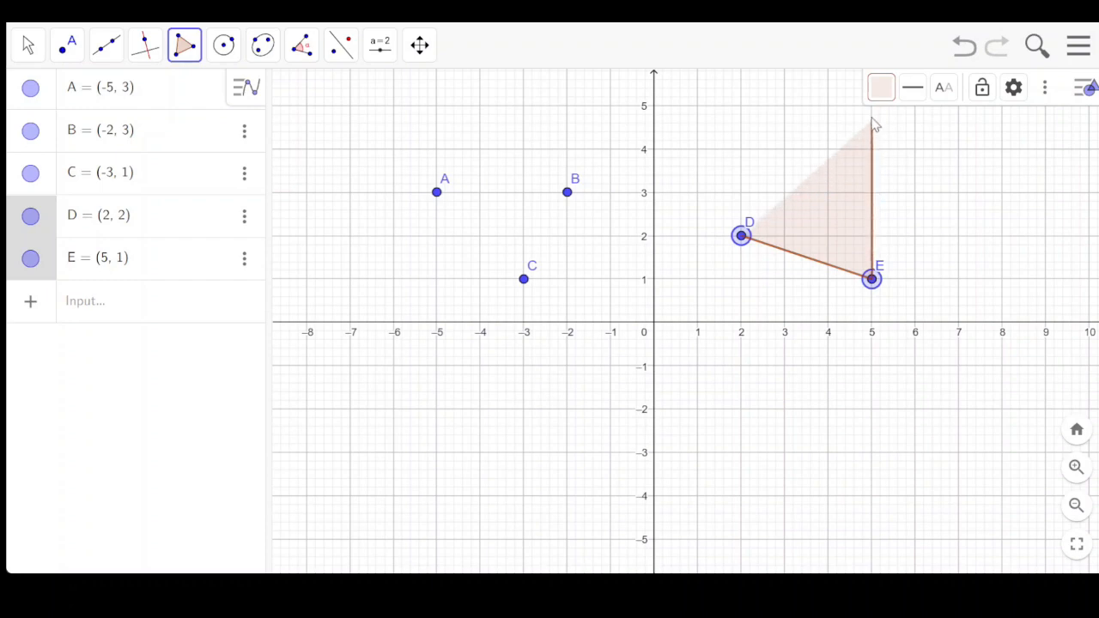
left_click(828, 106)
left_click(743, 241)
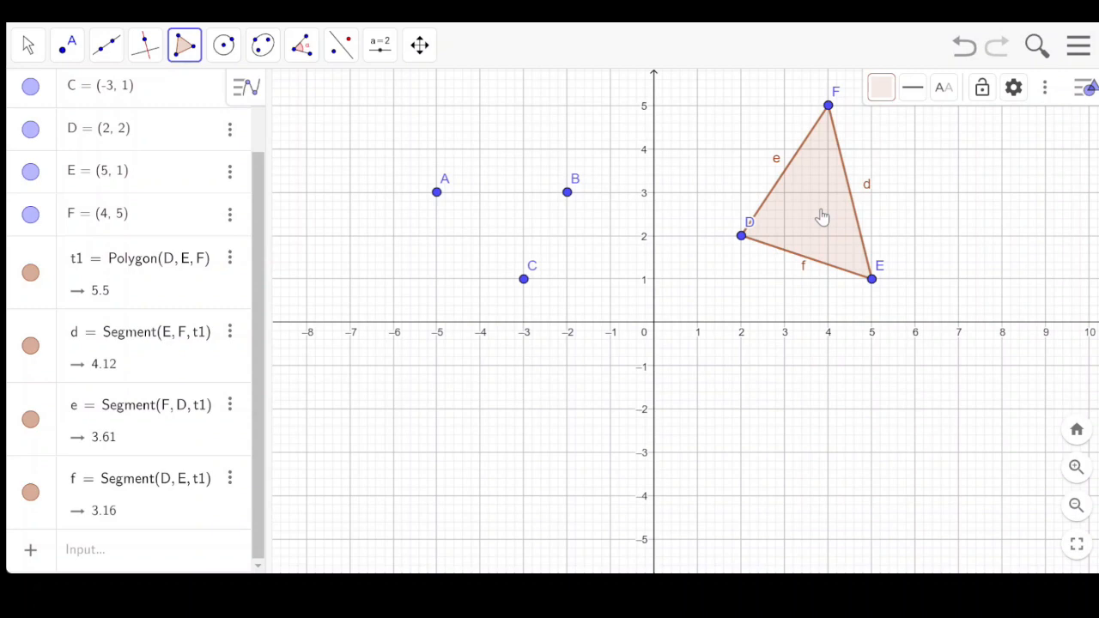
Step: Draw a rectangle with the Polygon tool using corners (2, -1), (6, -1), (6, -4) and (2, -4), and return to the Move tool
left_click(742, 367)
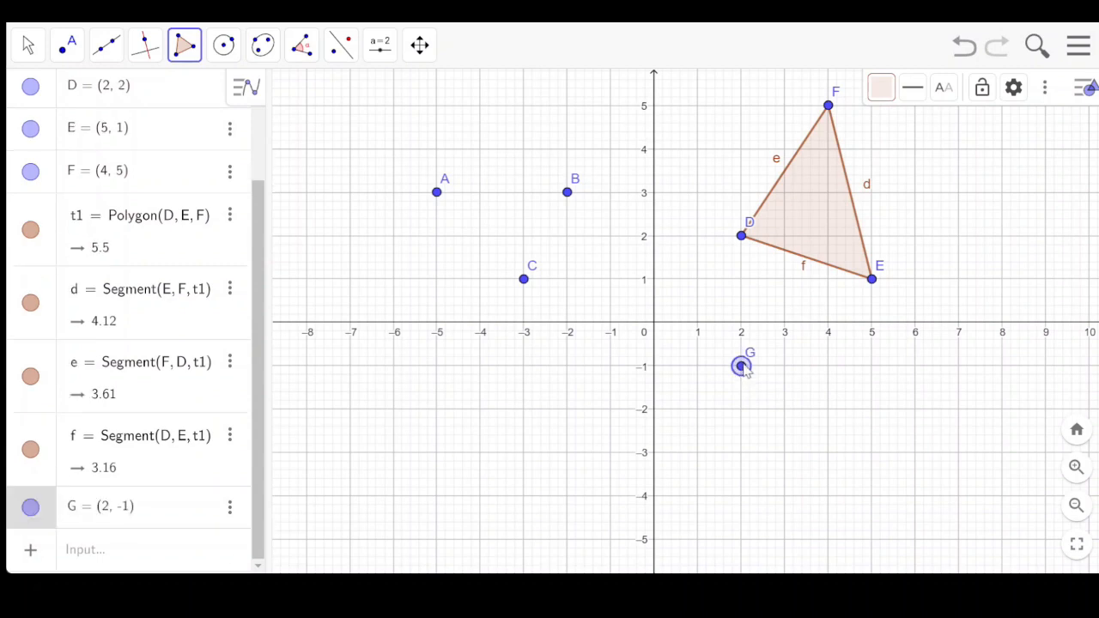
left_click(915, 367)
left_click(916, 496)
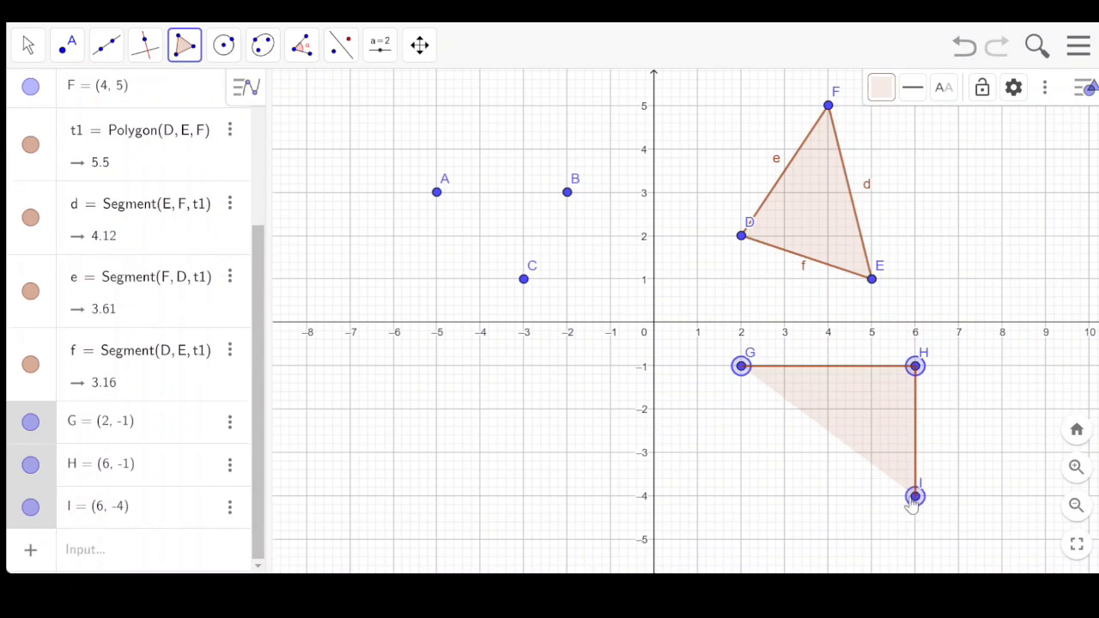
left_click(742, 496)
left_click(743, 368)
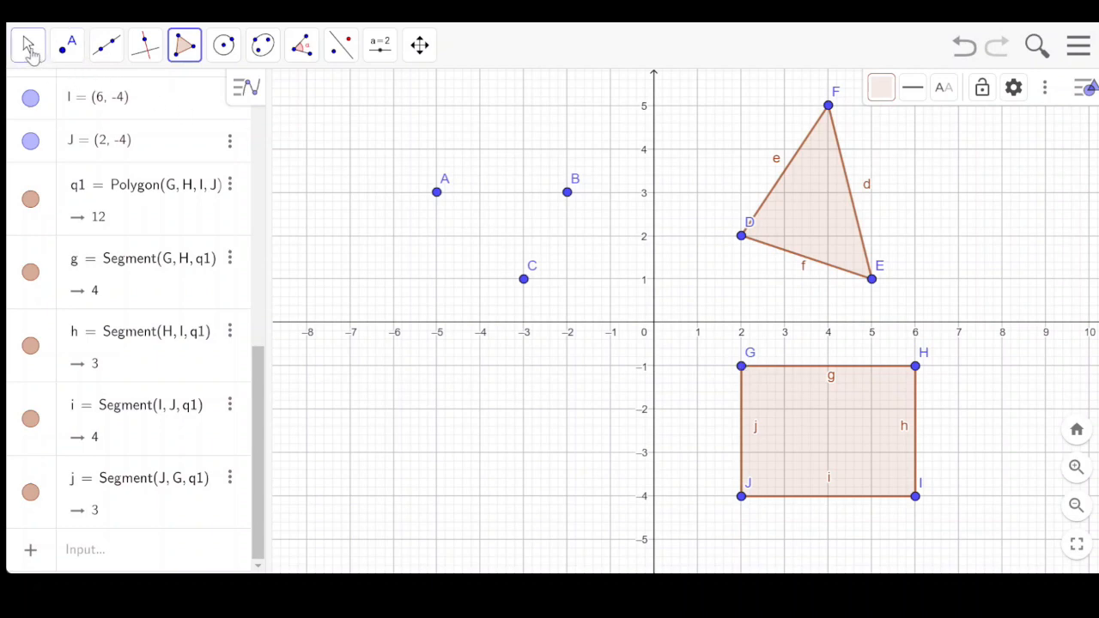
left_click(28, 47)
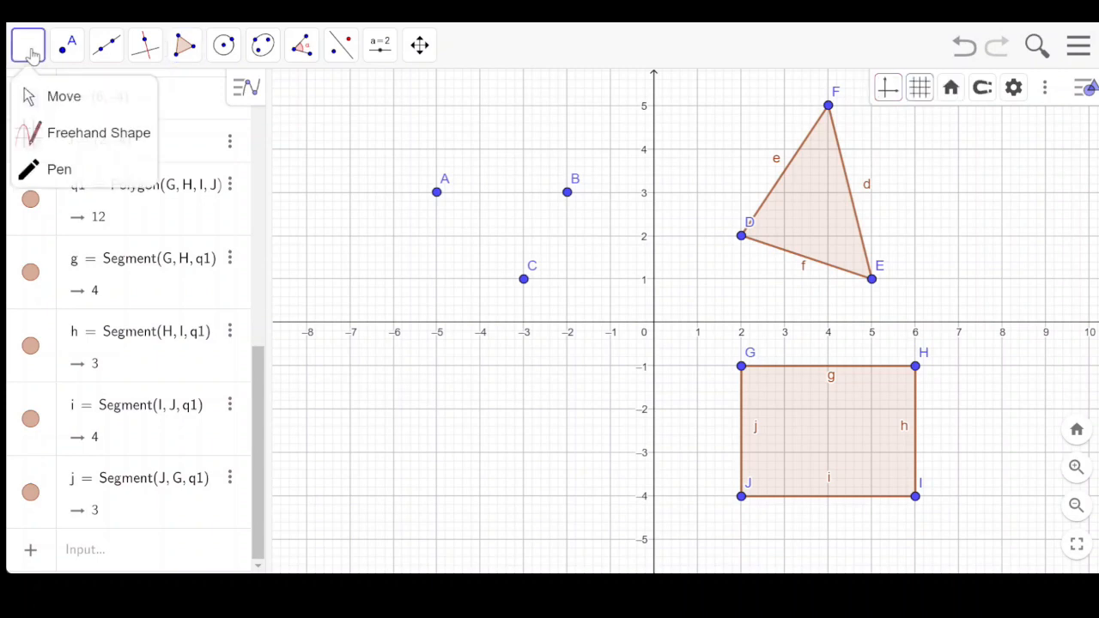
left_click(48, 94)
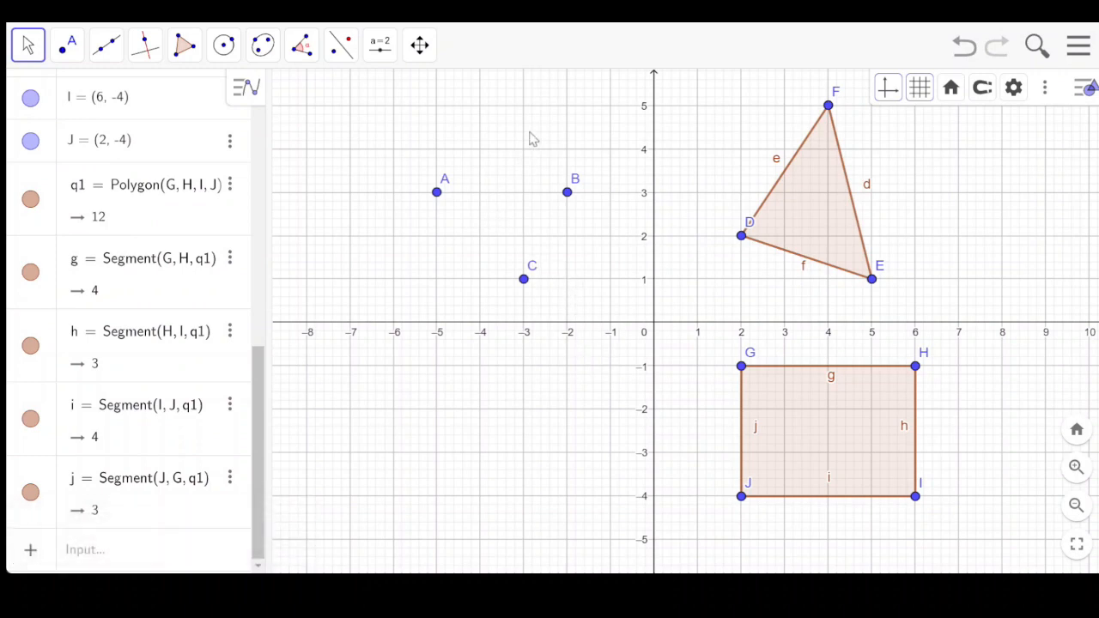
type("R")
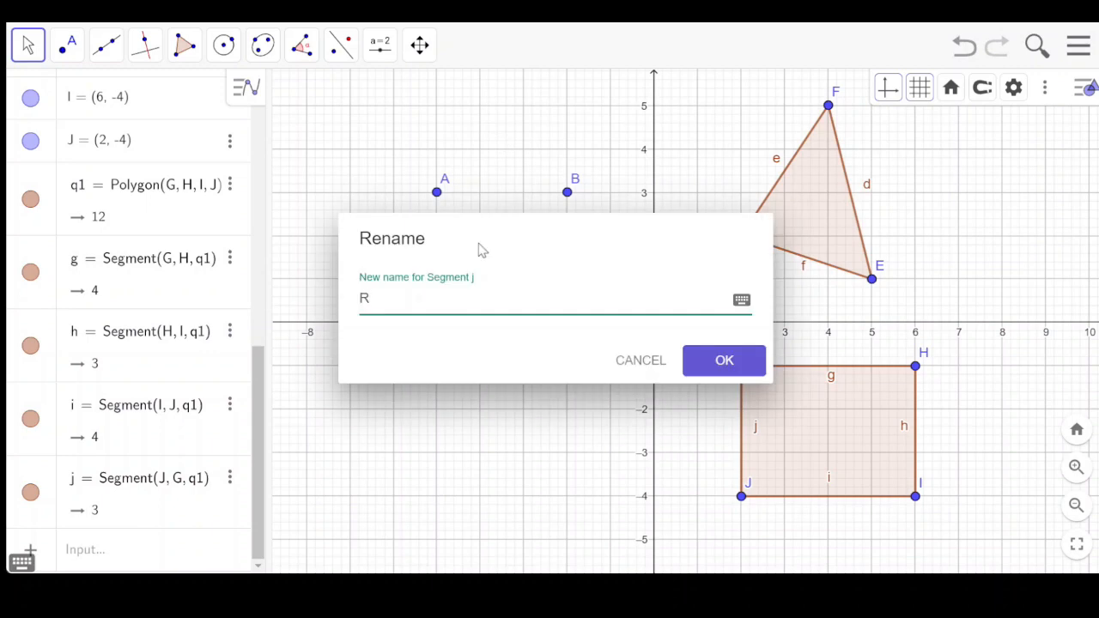
key("Escape")
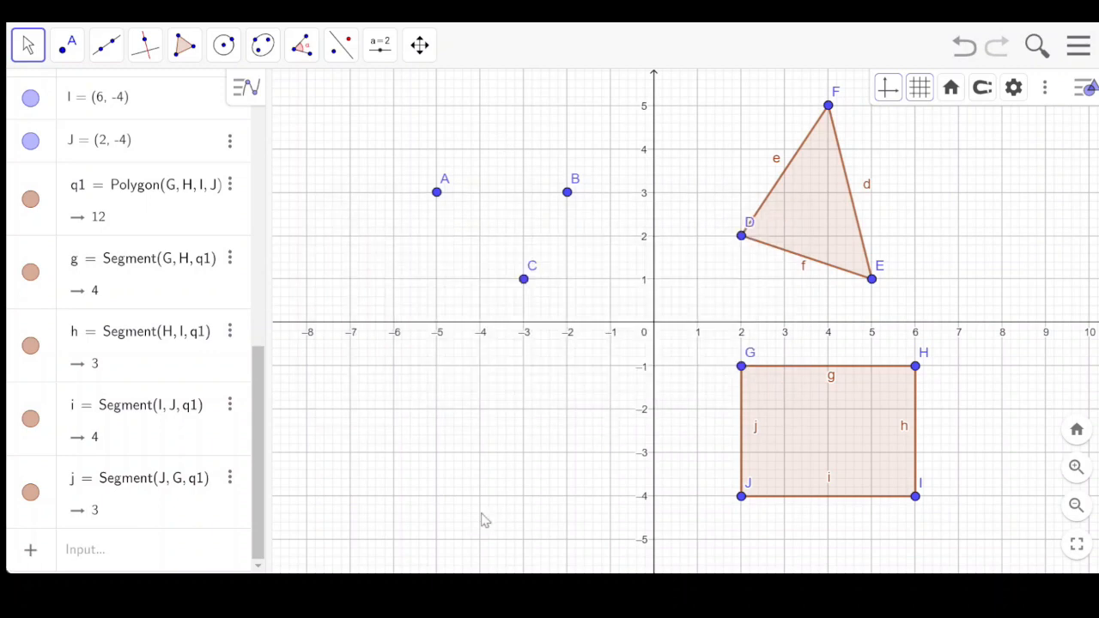
type("R")
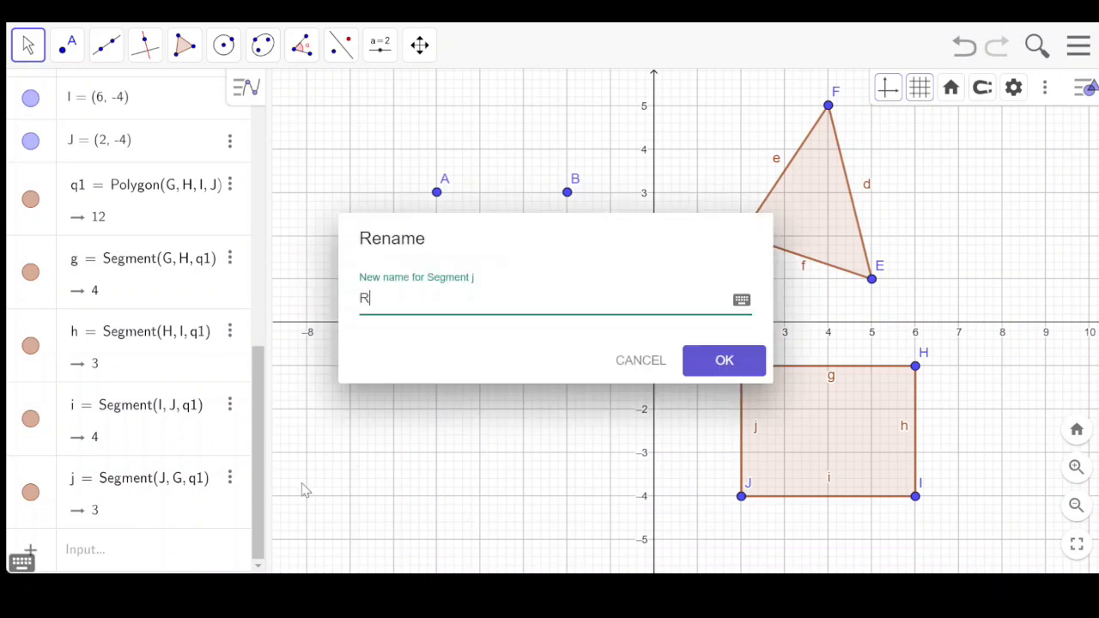
key("Escape")
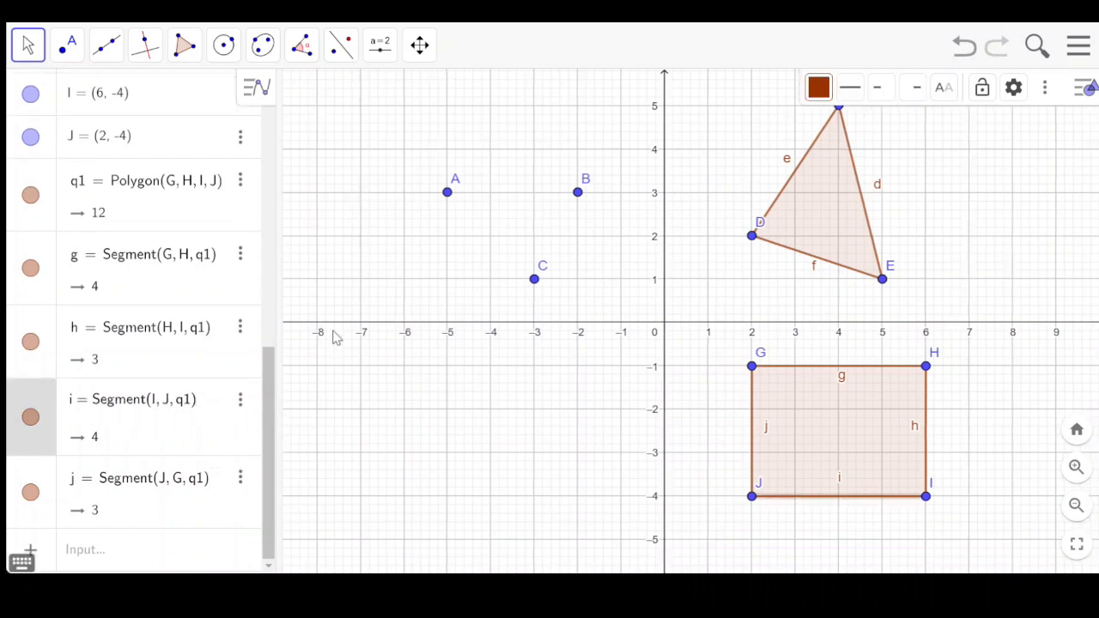
left_click(382, 488)
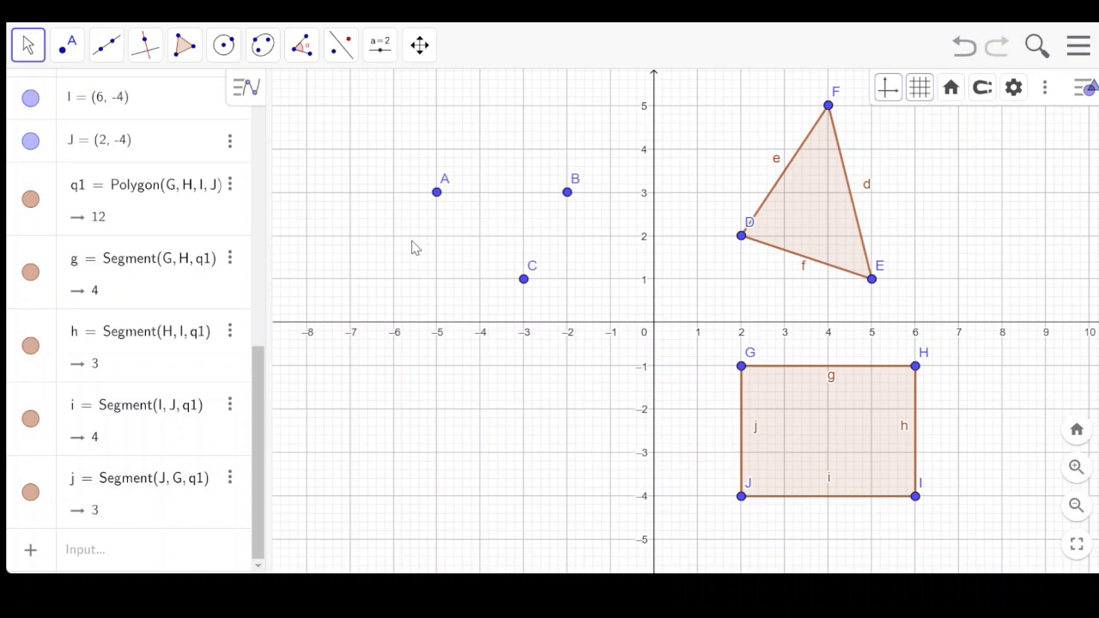
type("R")
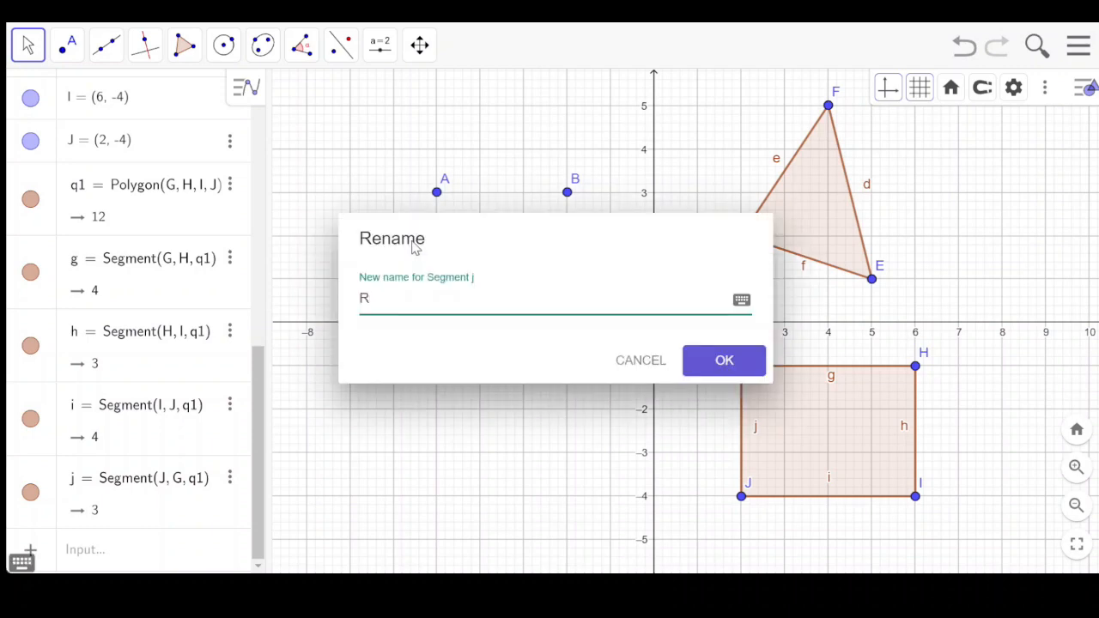
left_click(611, 360)
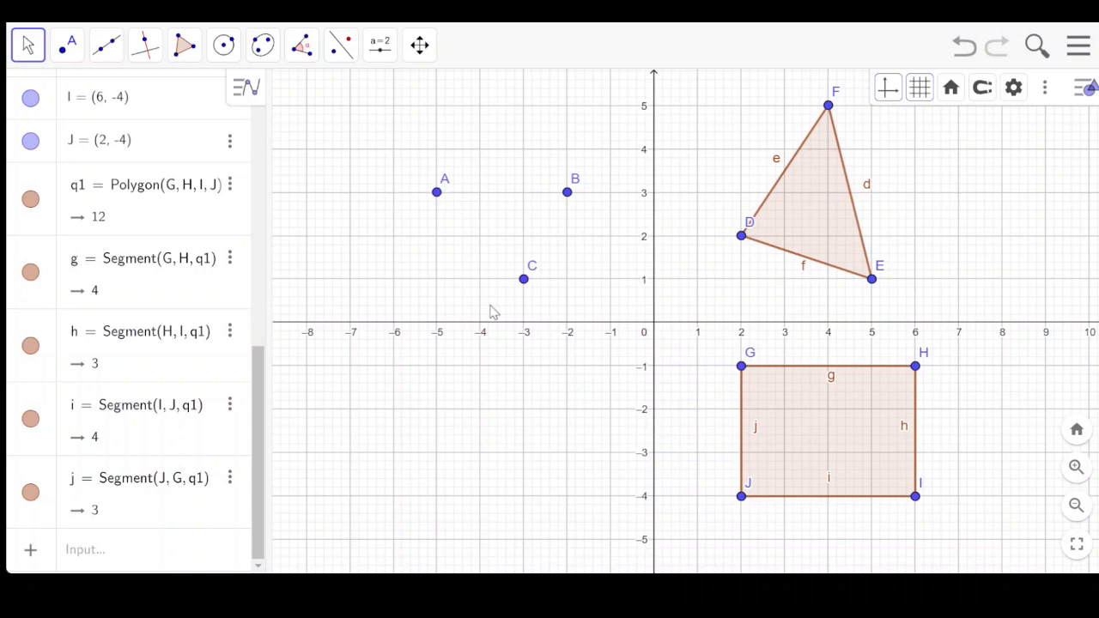
Step: Open the settings of point A and turn its Show Object option off and on again
right_click(436, 199)
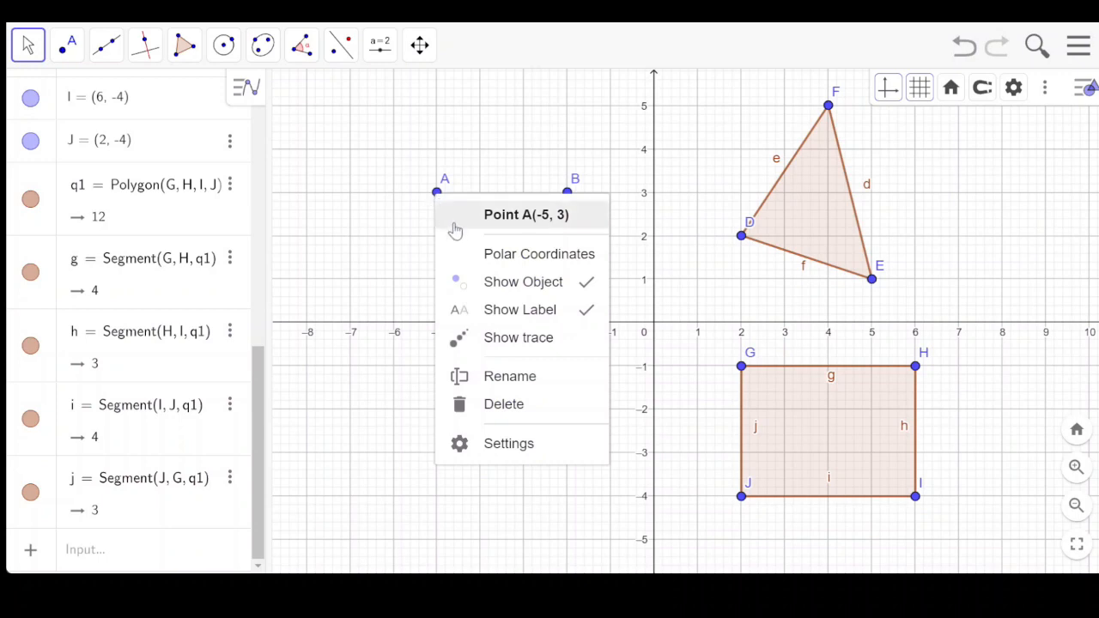
left_click(508, 444)
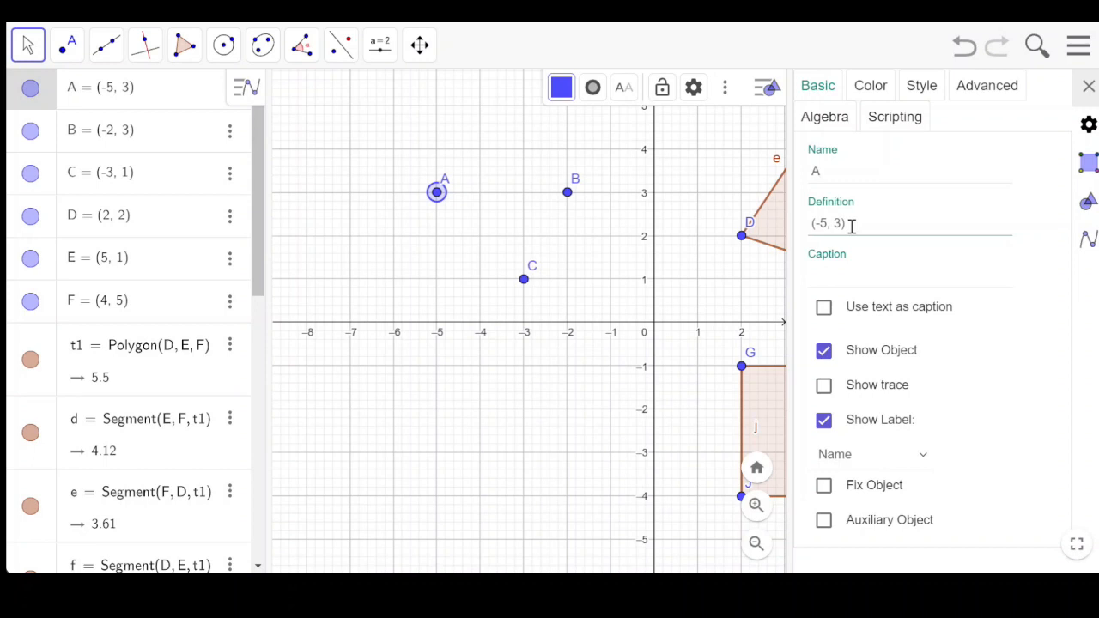
left_click(825, 353)
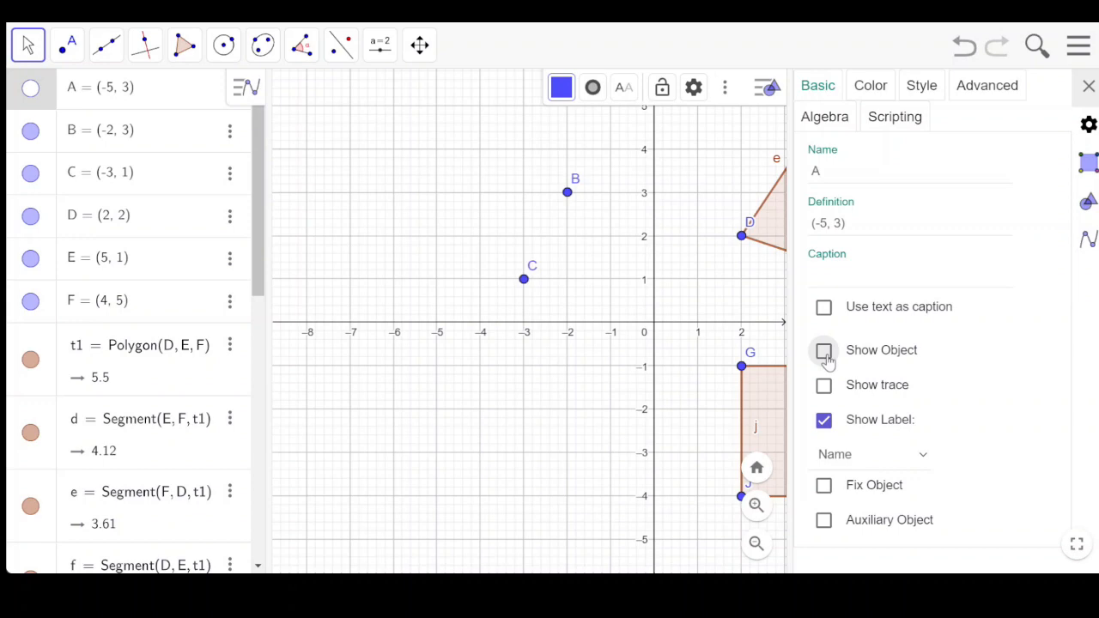
left_click(825, 354)
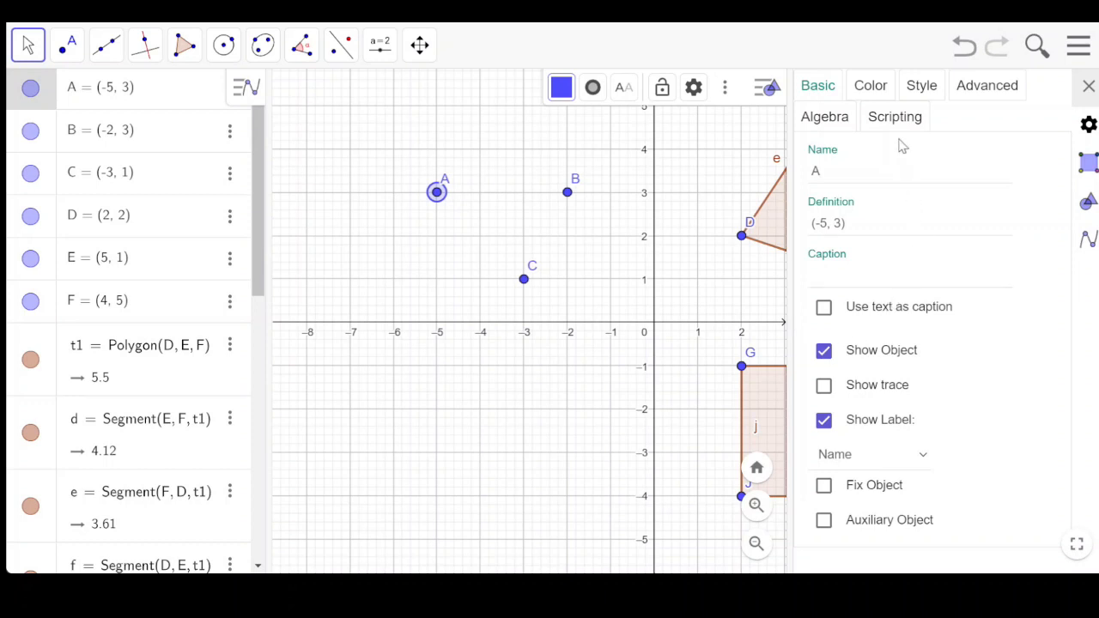
Step: Color point A red (#FF0000), view its point size and style options, and close the settings
left_click(872, 90)
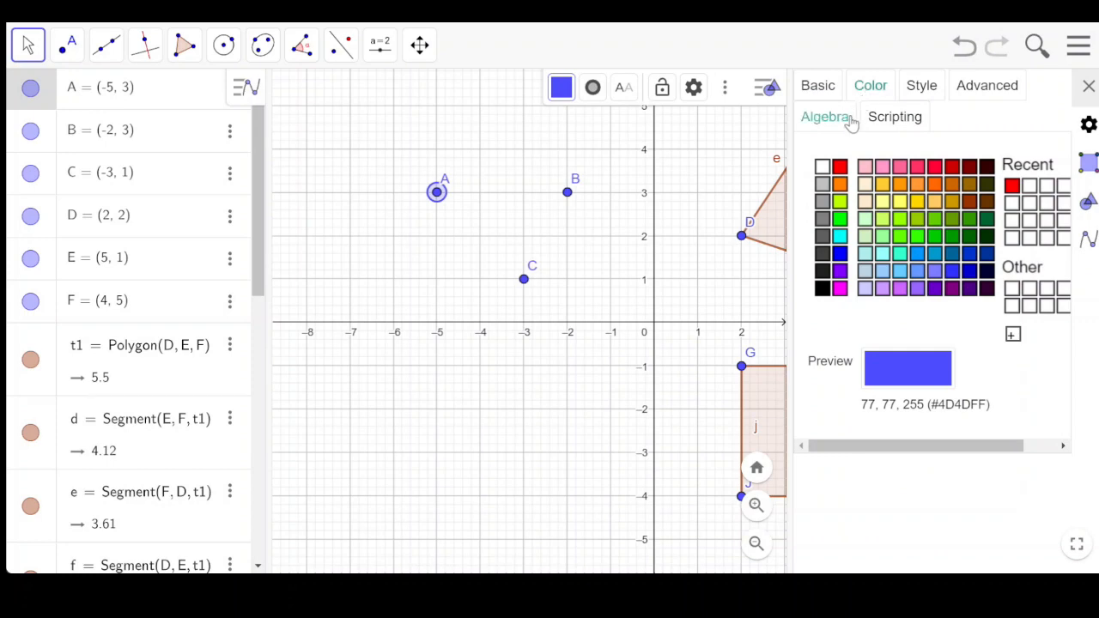
left_click(841, 167)
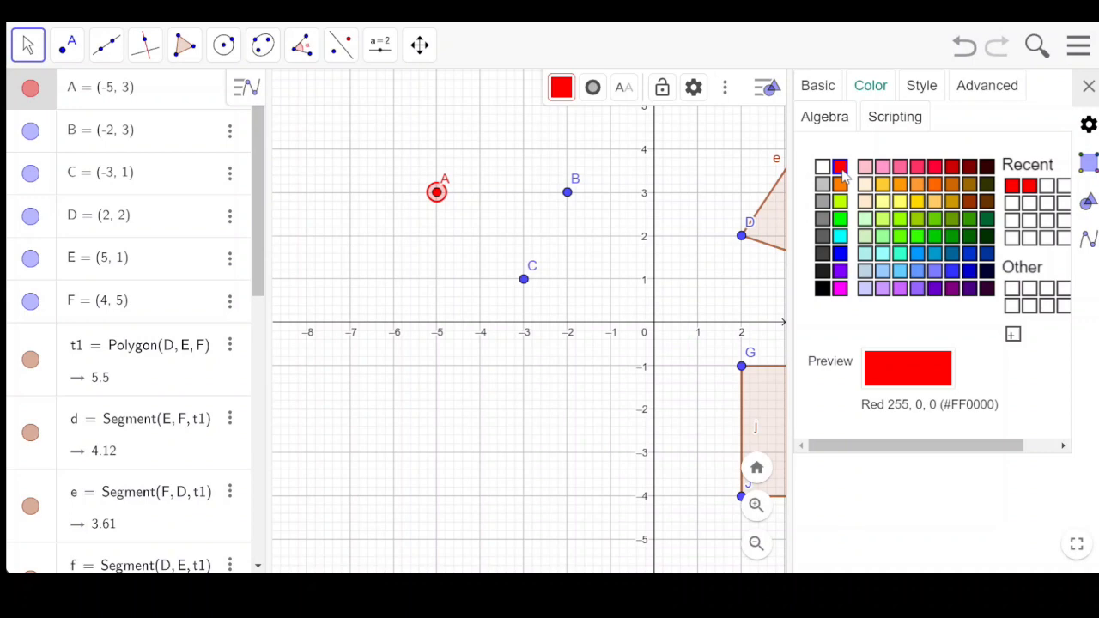
left_click(923, 86)
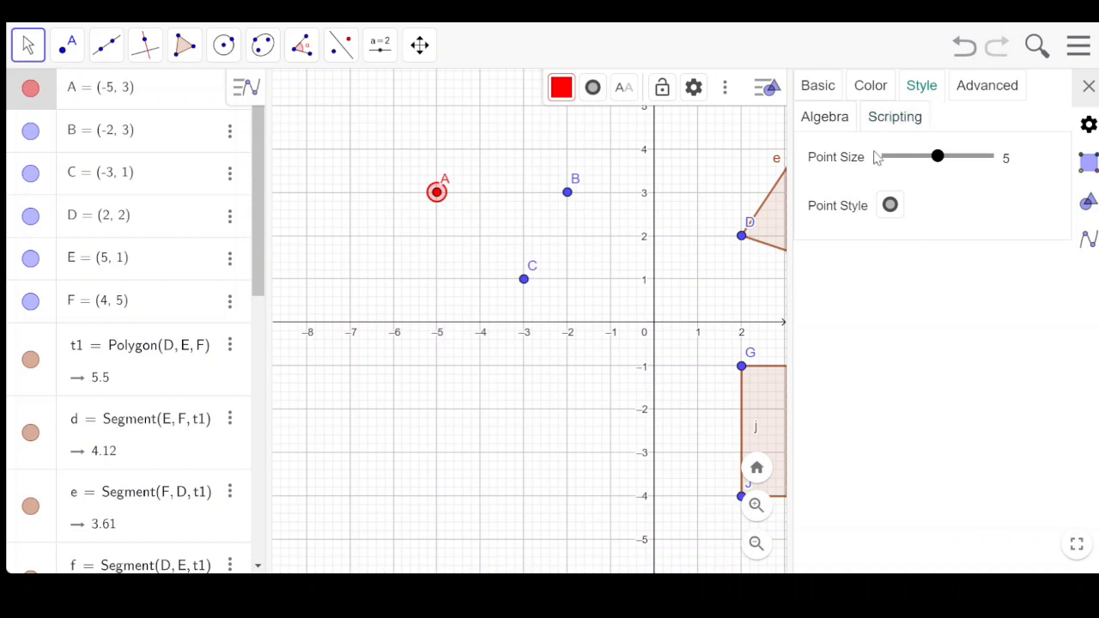
left_click(1087, 89)
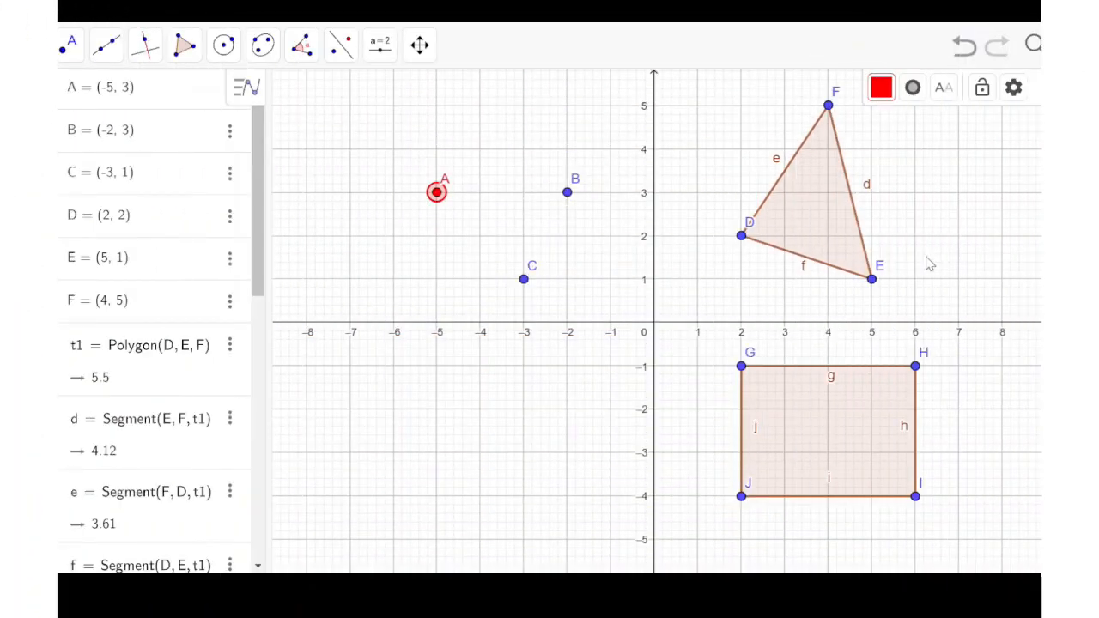
type("R")
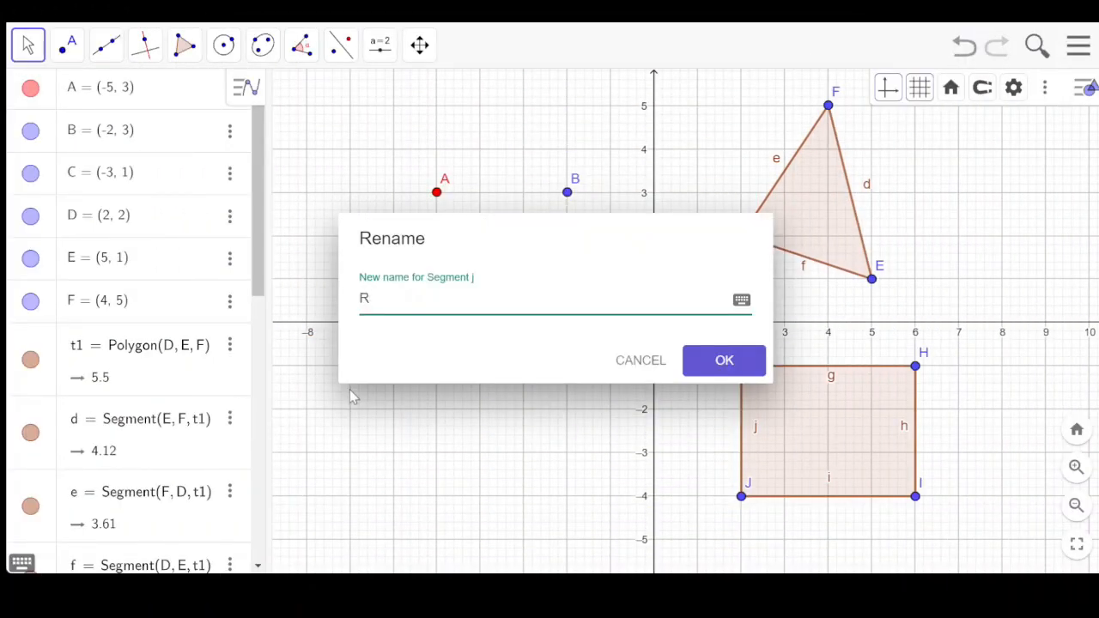
left_click(632, 360)
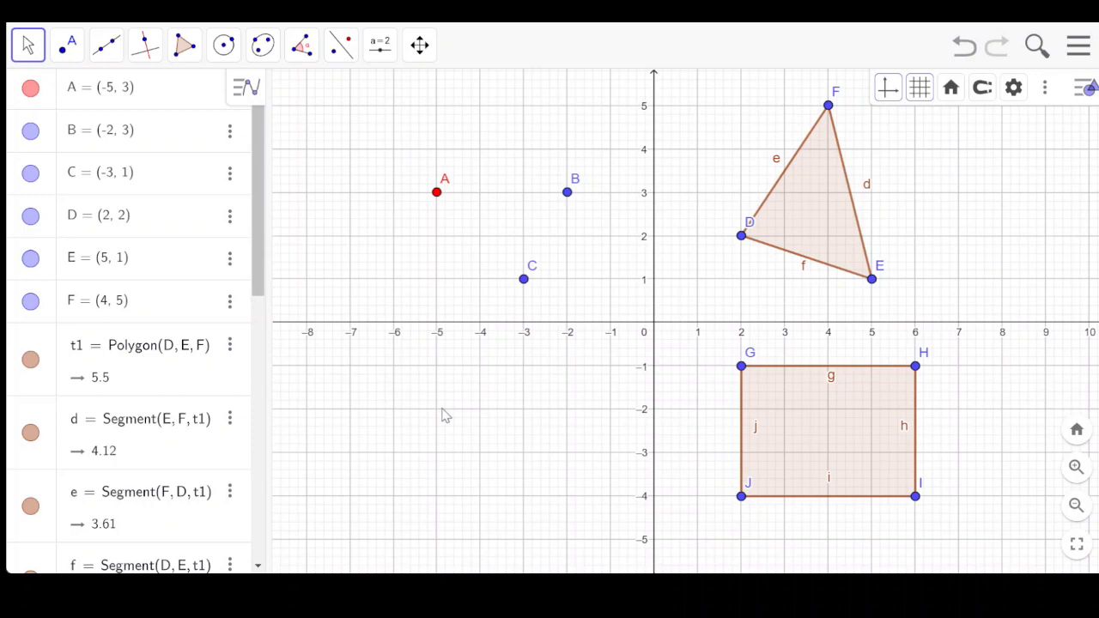
Step: Delete point A, and delete points B and C together using a selection rectangle
left_click(437, 194)
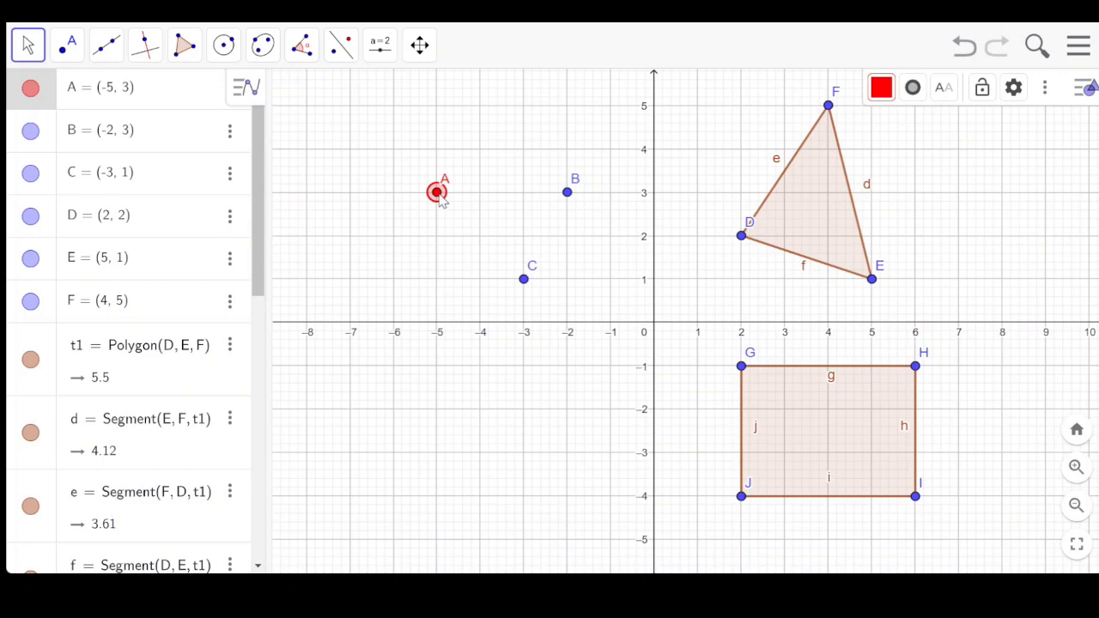
key("Delete")
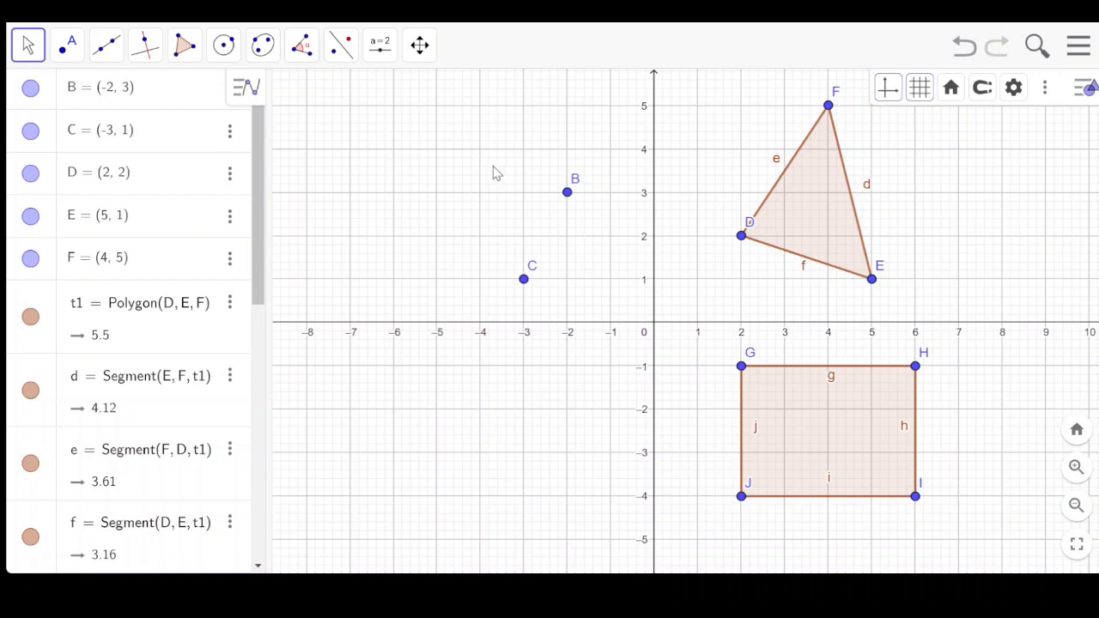
left_click_drag(489, 167, 609, 300)
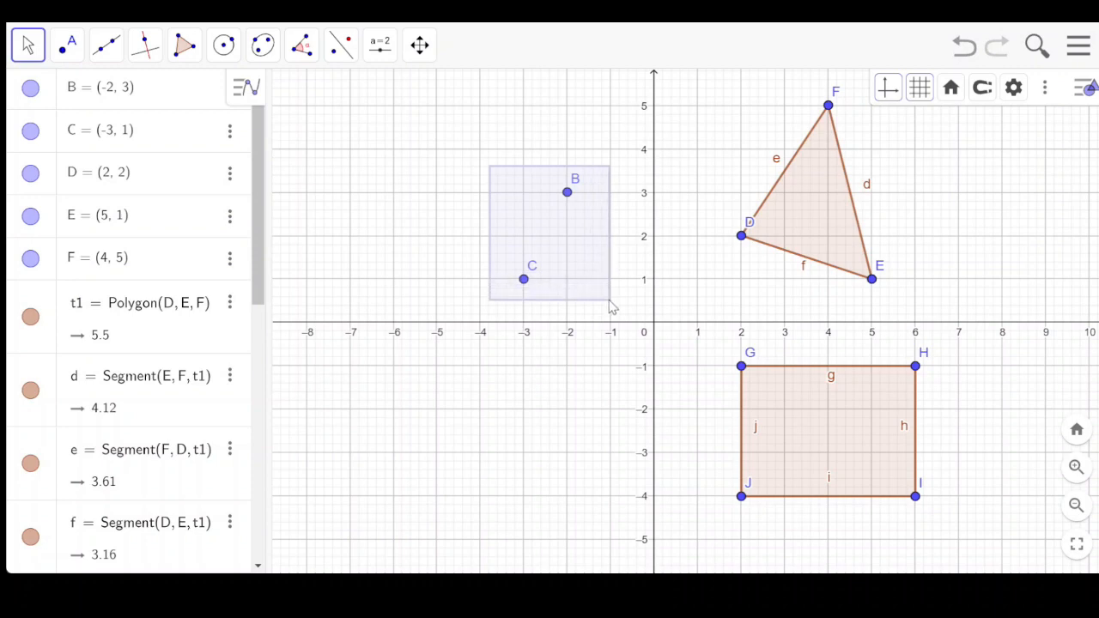
left_click_drag(610, 306, 610, 307)
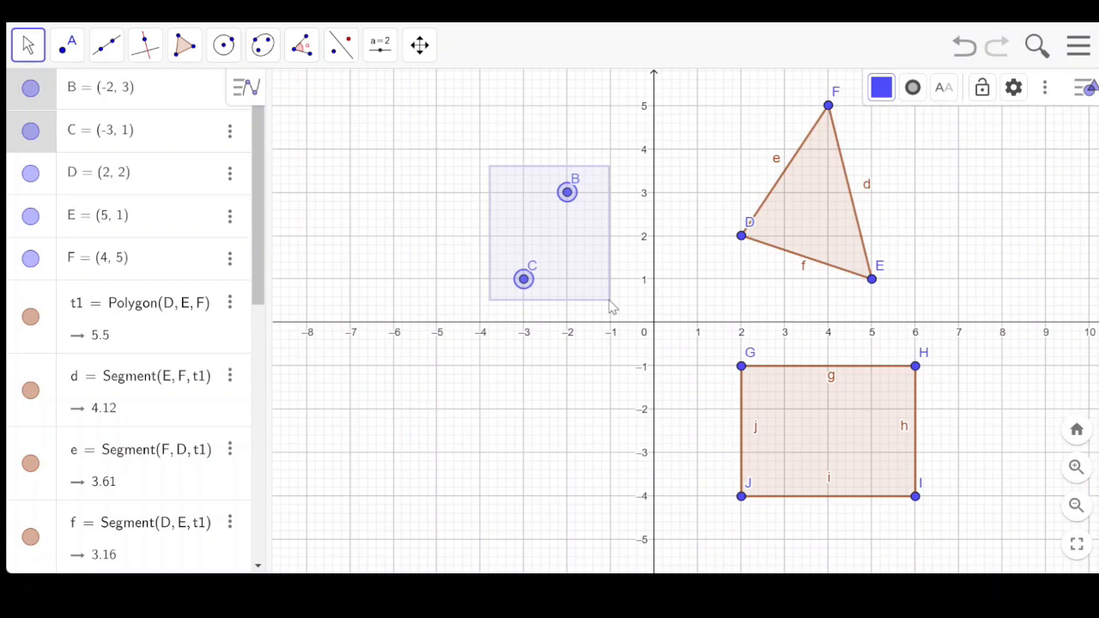
key("Delete")
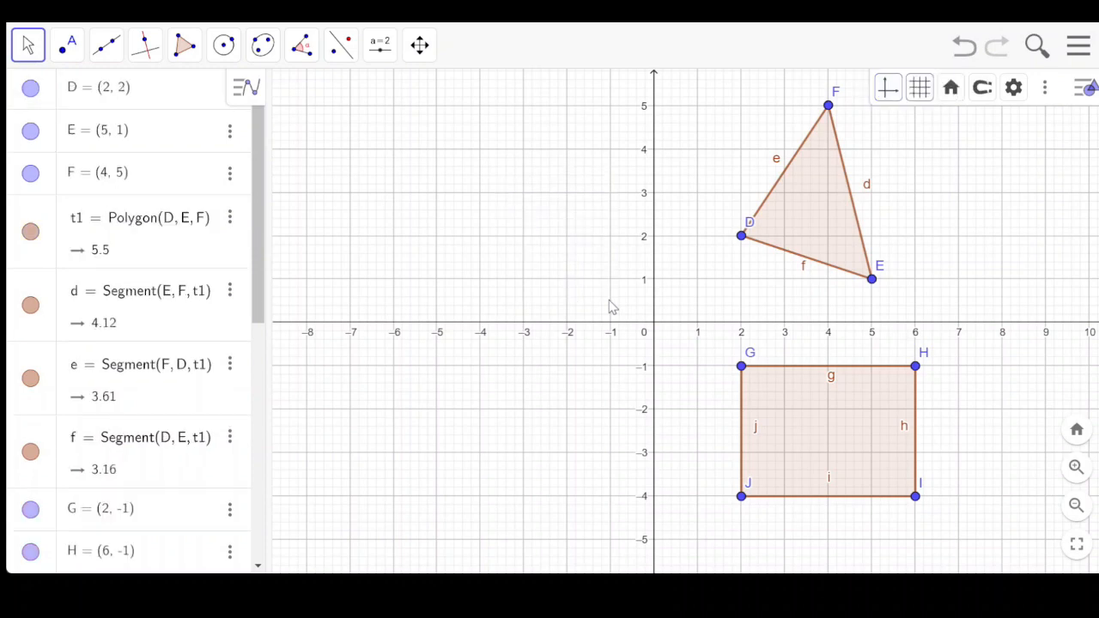